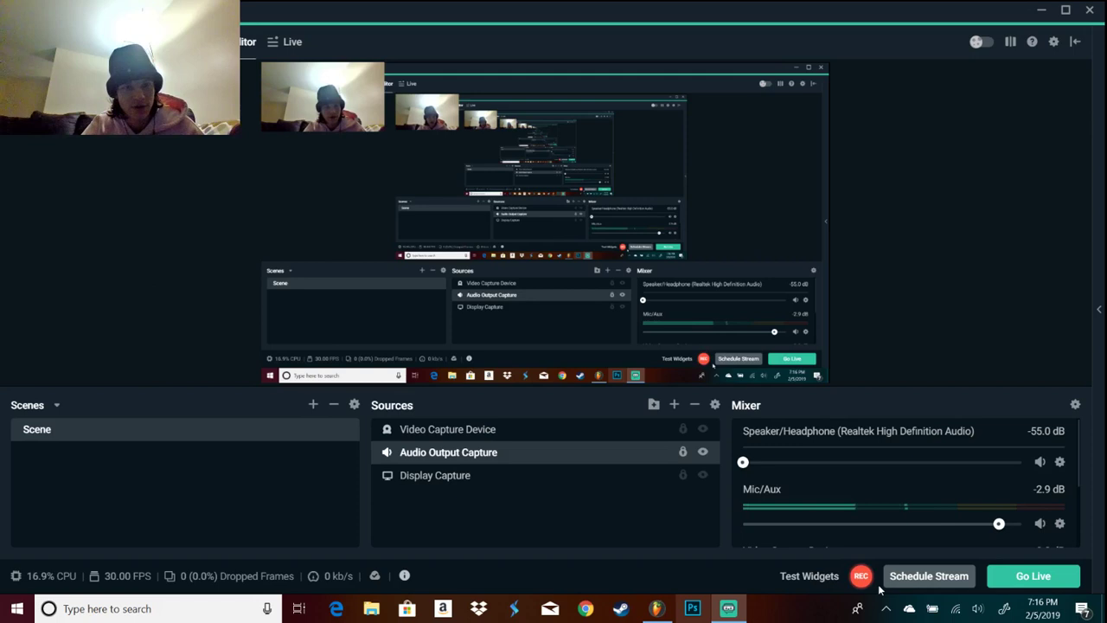
# Mute Playlist tracks 5, 4, 3 and 2, then open the ElectraX64 melody pattern with the channel rack
pyautogui.click(656, 608)
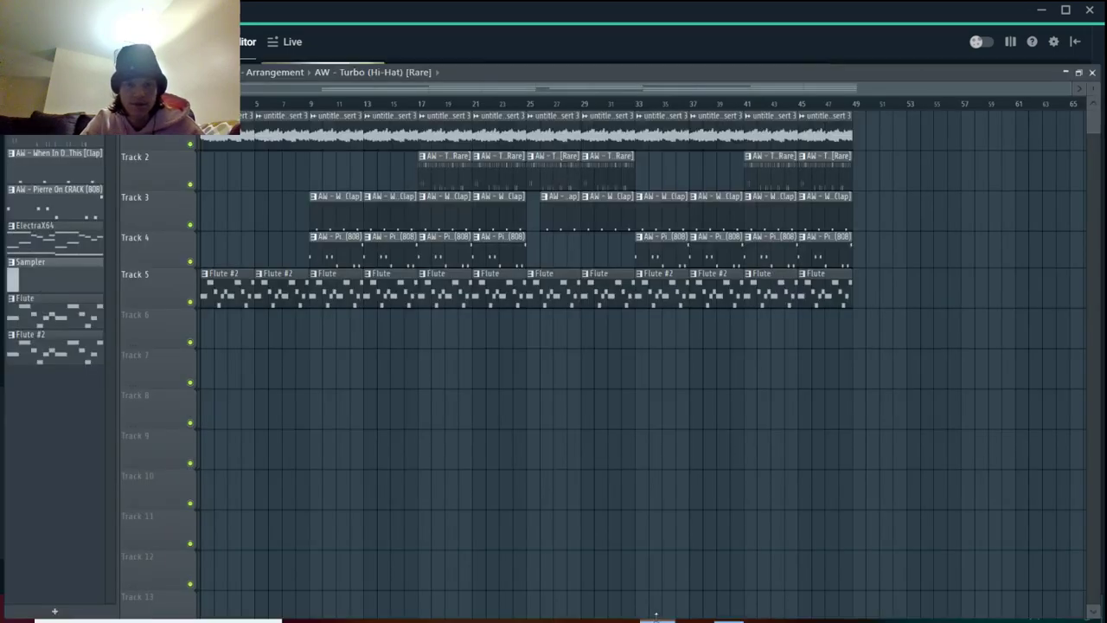
pyautogui.click(190, 301)
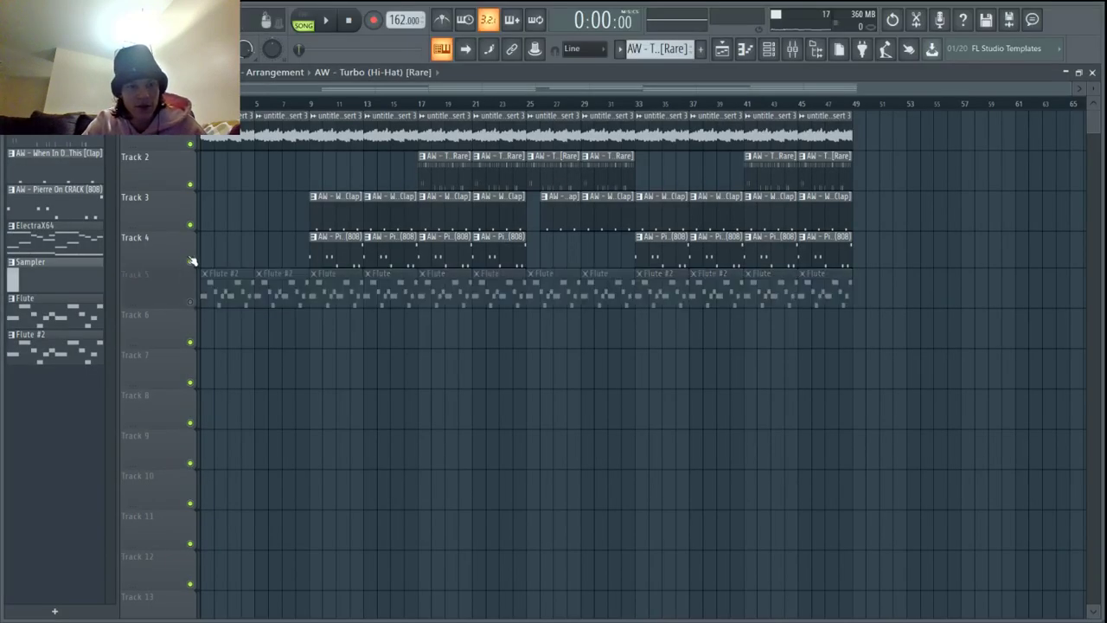
pyautogui.click(190, 261)
pyautogui.click(190, 224)
pyautogui.click(190, 183)
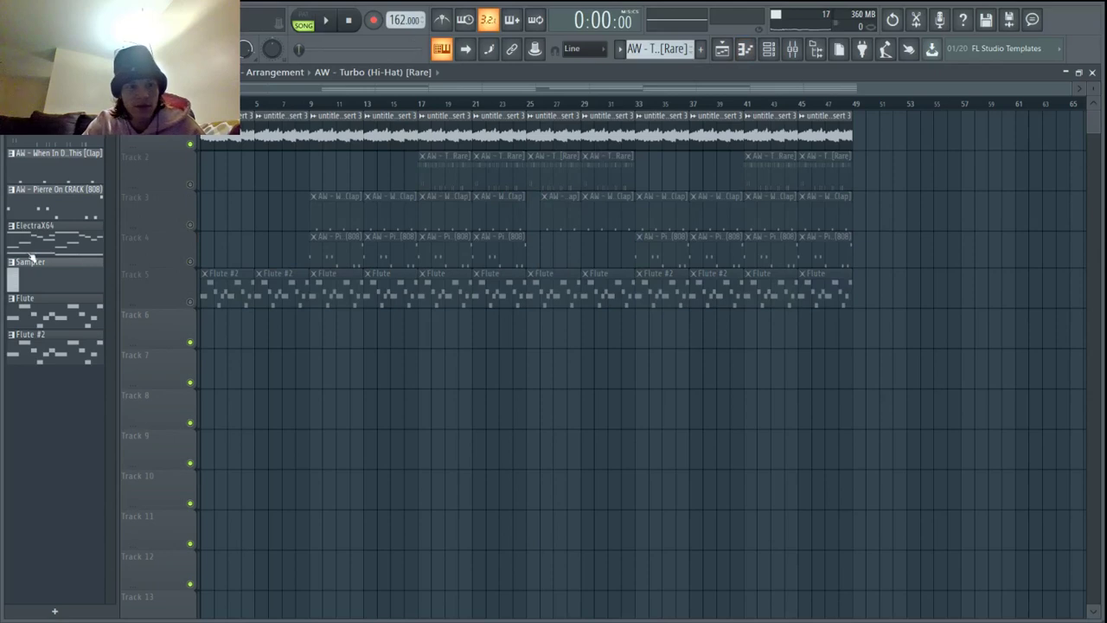
pyautogui.click(54, 244)
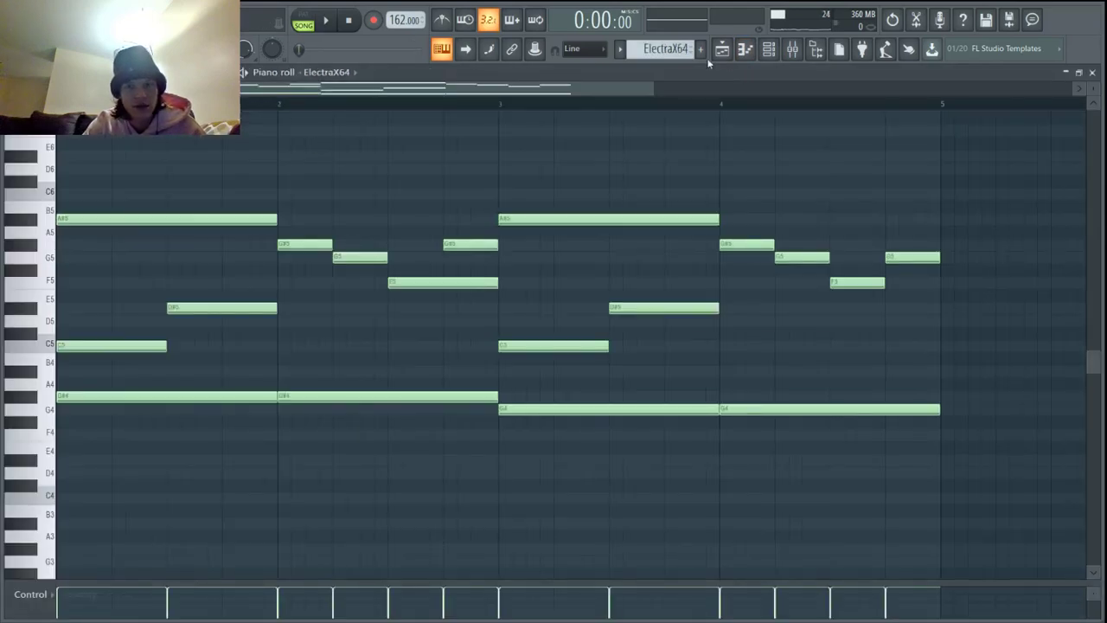
pyautogui.click(768, 48)
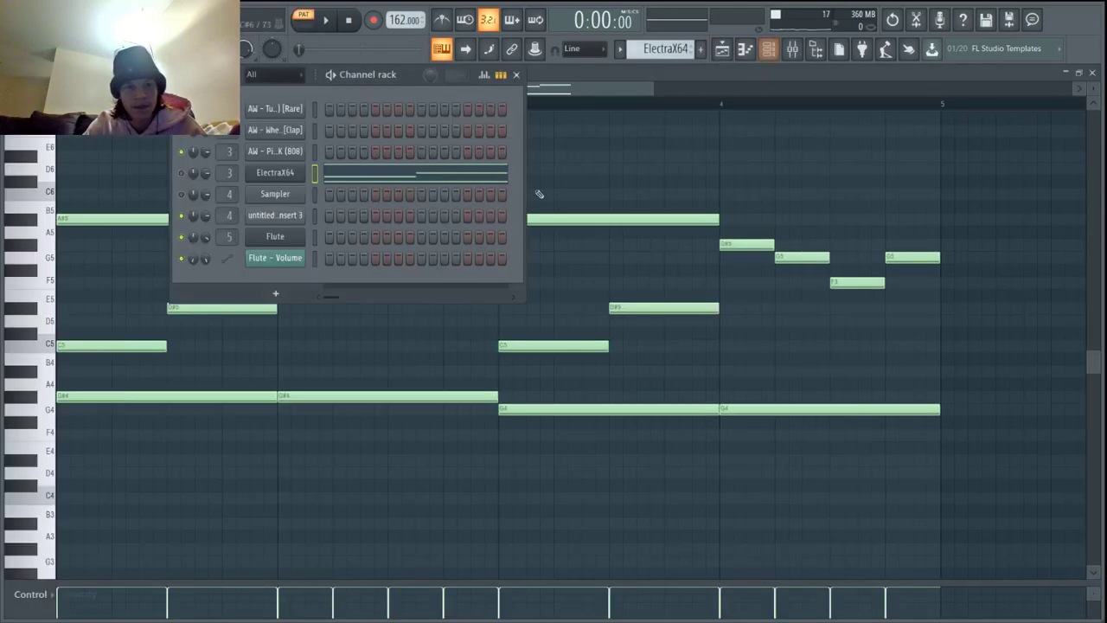
# Inspect the ElectraX64 plugin's settings, close the channel rack, and play the melody through once
pyautogui.click(296, 175)
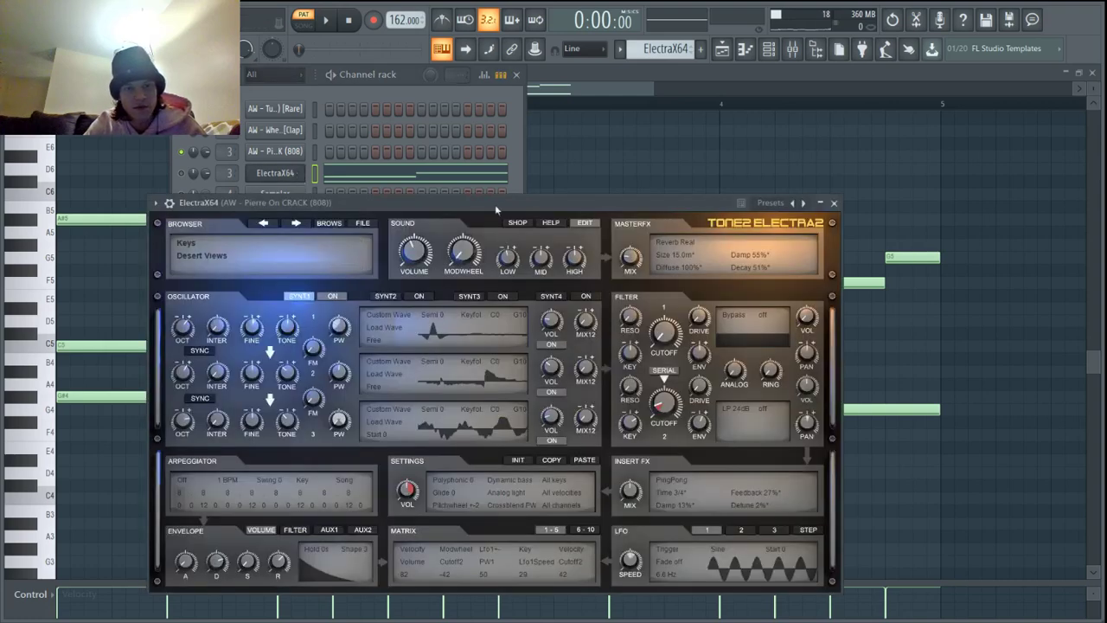
pyautogui.click(833, 203)
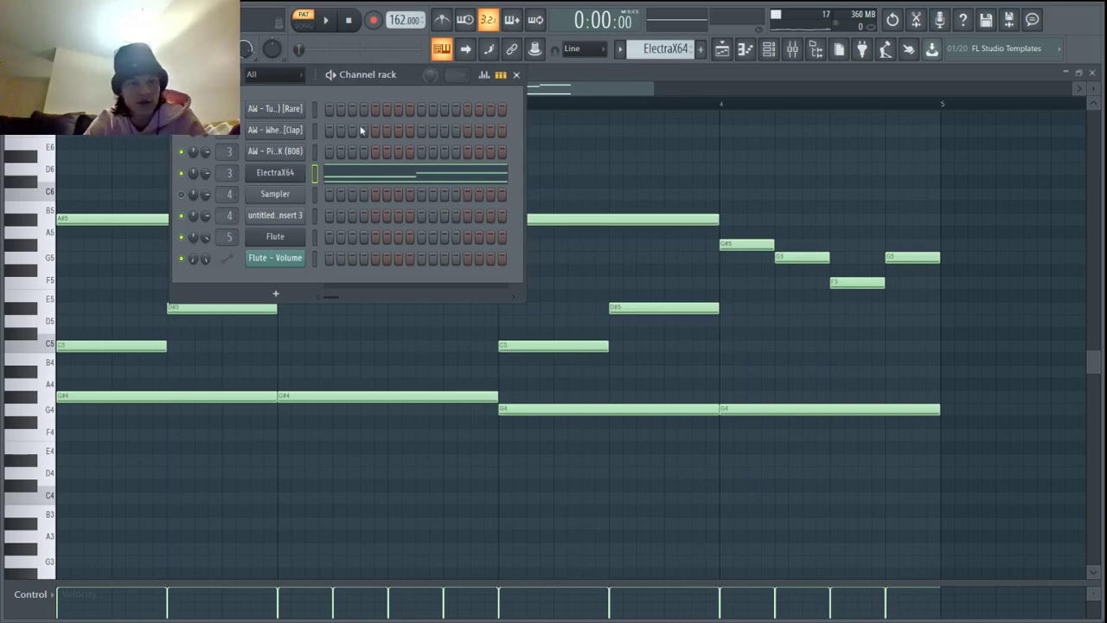
pyautogui.click(518, 75)
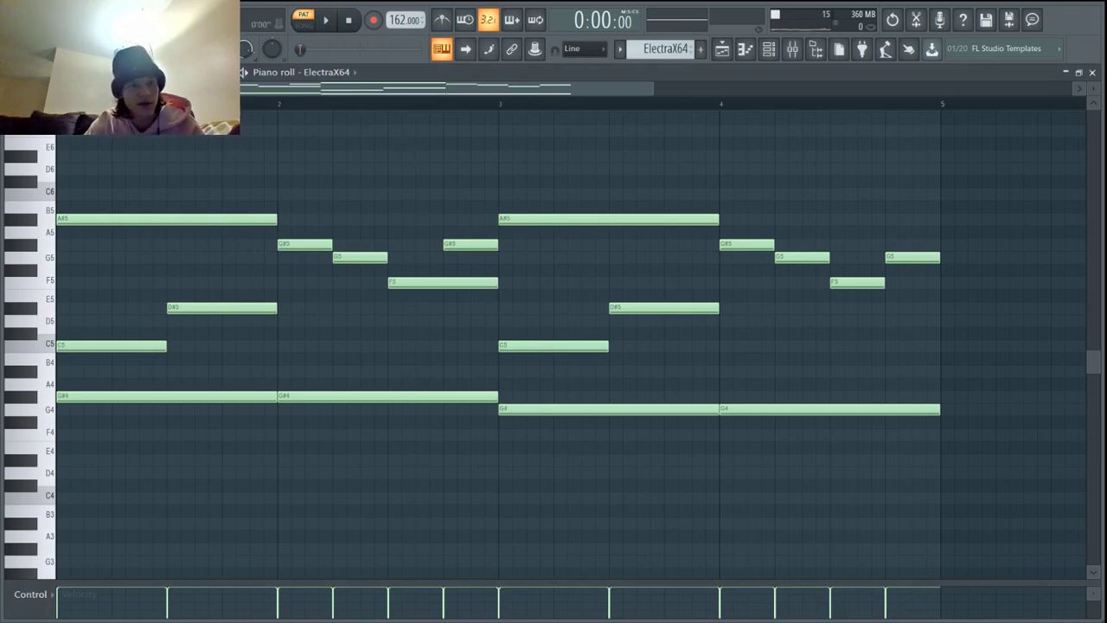
pyautogui.press('space')
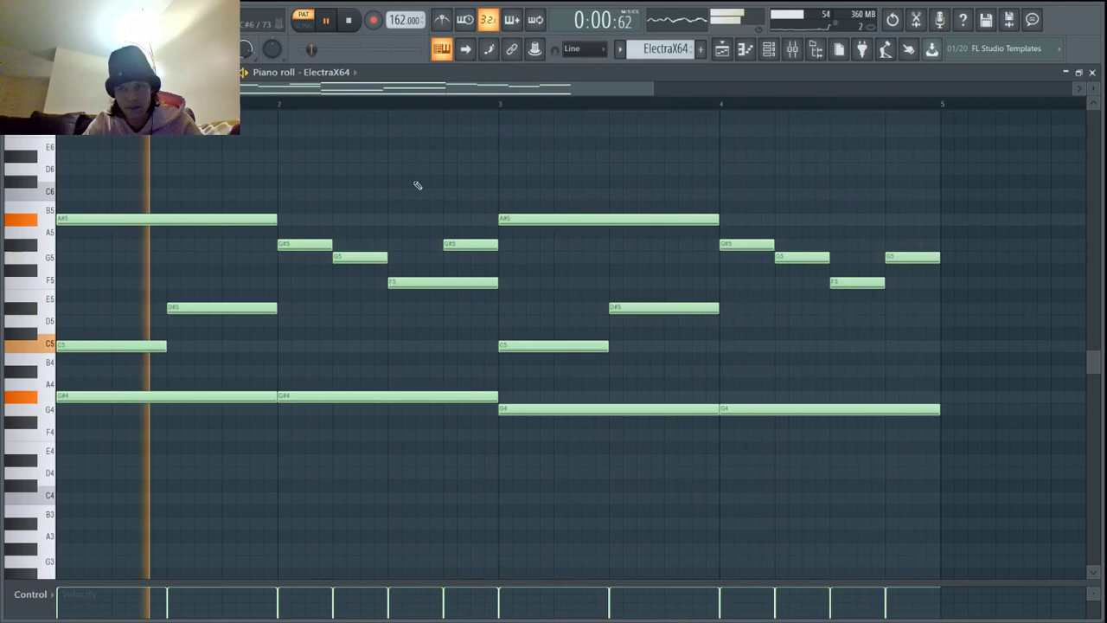
pyautogui.press('space')
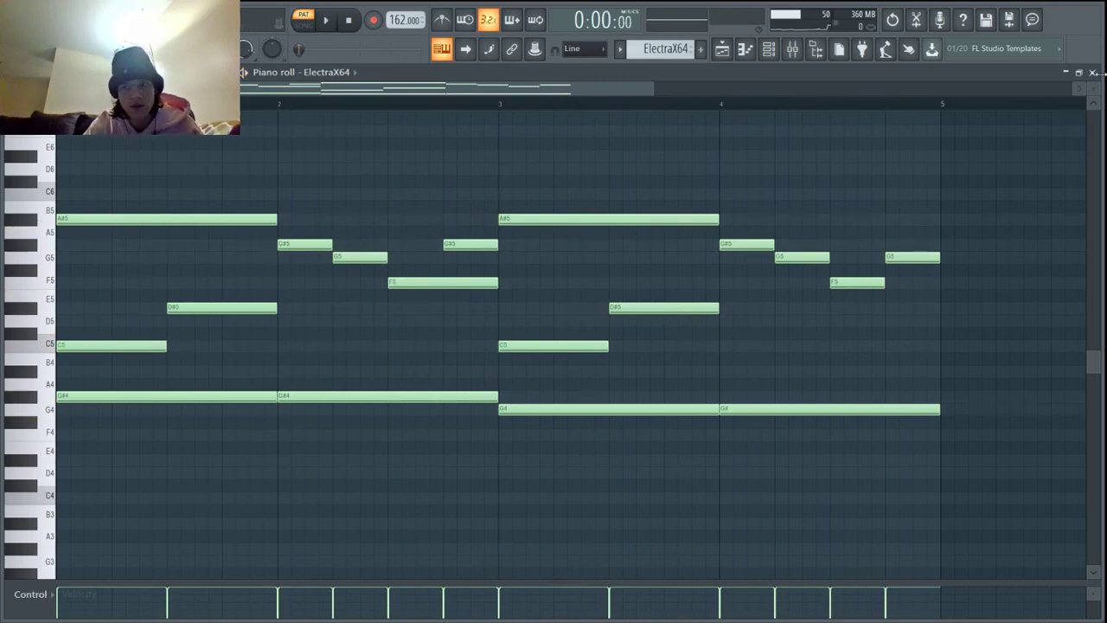
# Return from the piano roll to the arrangement and start playing the song
pyautogui.click(1093, 73)
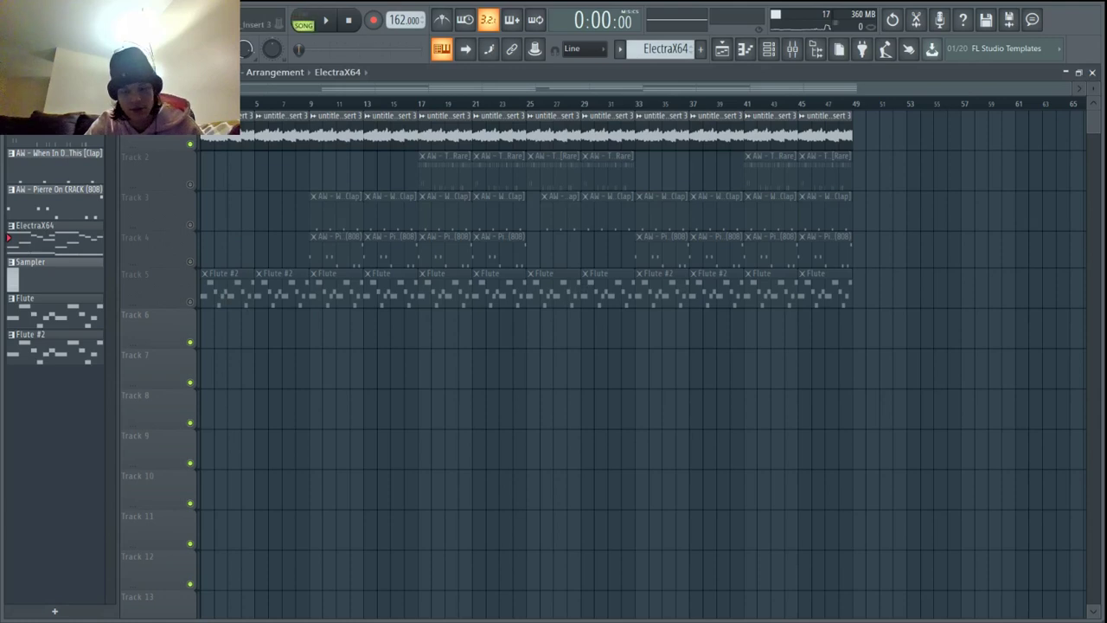
pyautogui.click(769, 48)
pyautogui.press('space')
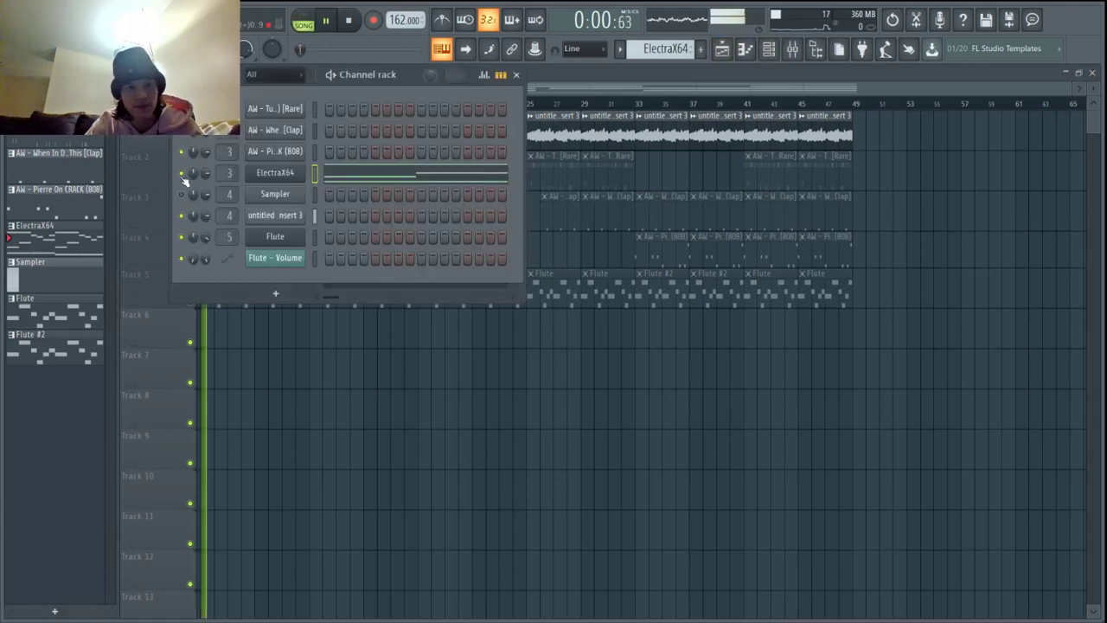
pyautogui.click(768, 48)
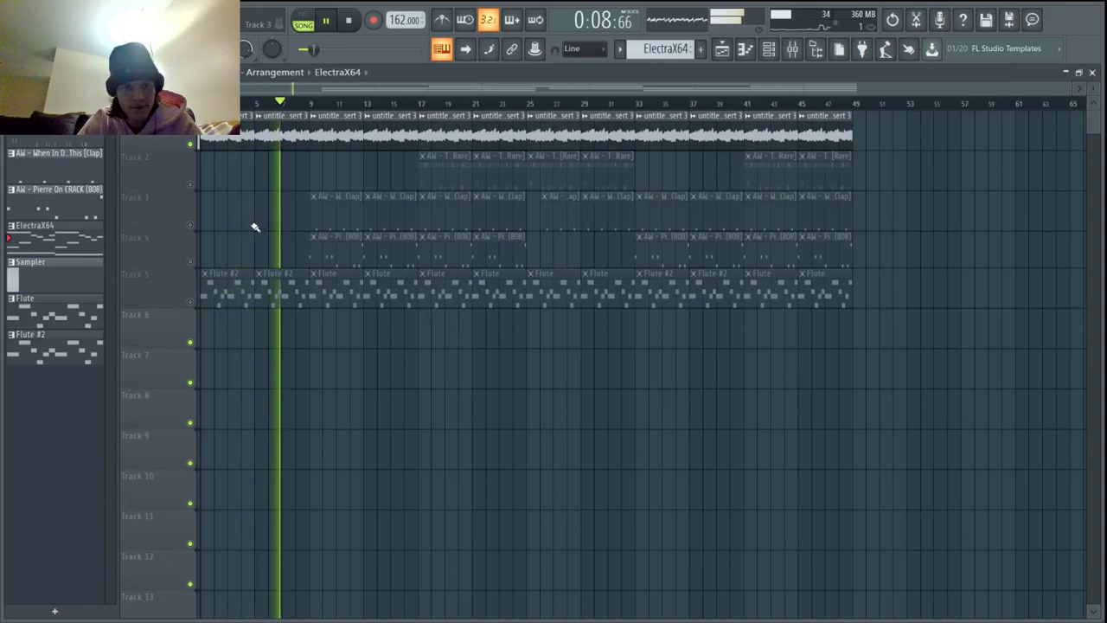
# Stop playback, mute track 1's audio and unmute track 5's Flute clips
pyautogui.press('space')
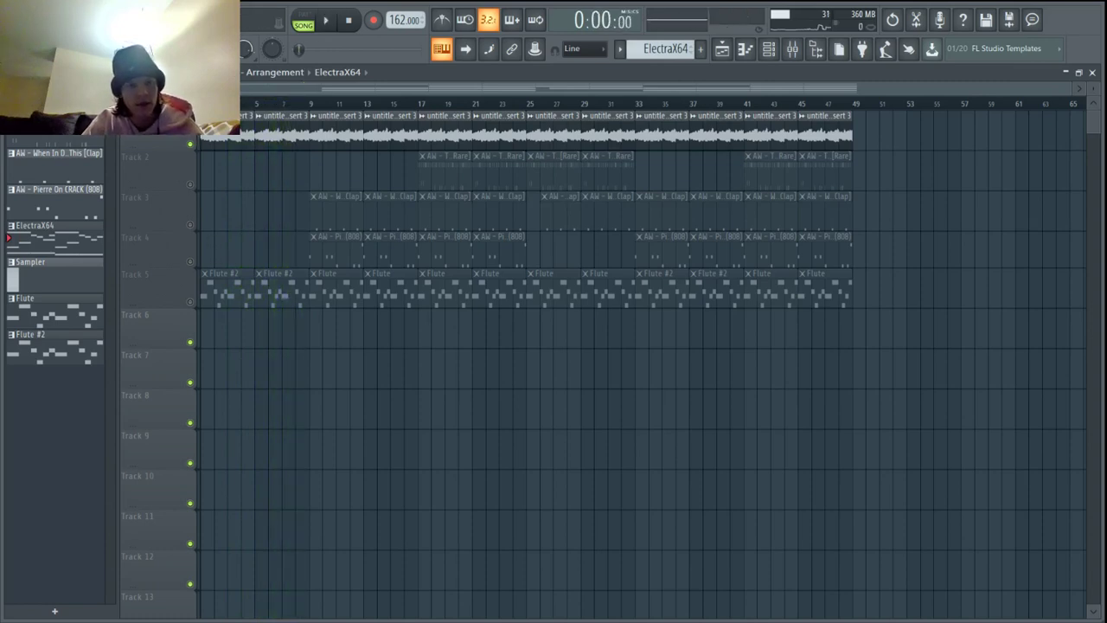
pyautogui.click(191, 143)
pyautogui.click(190, 302)
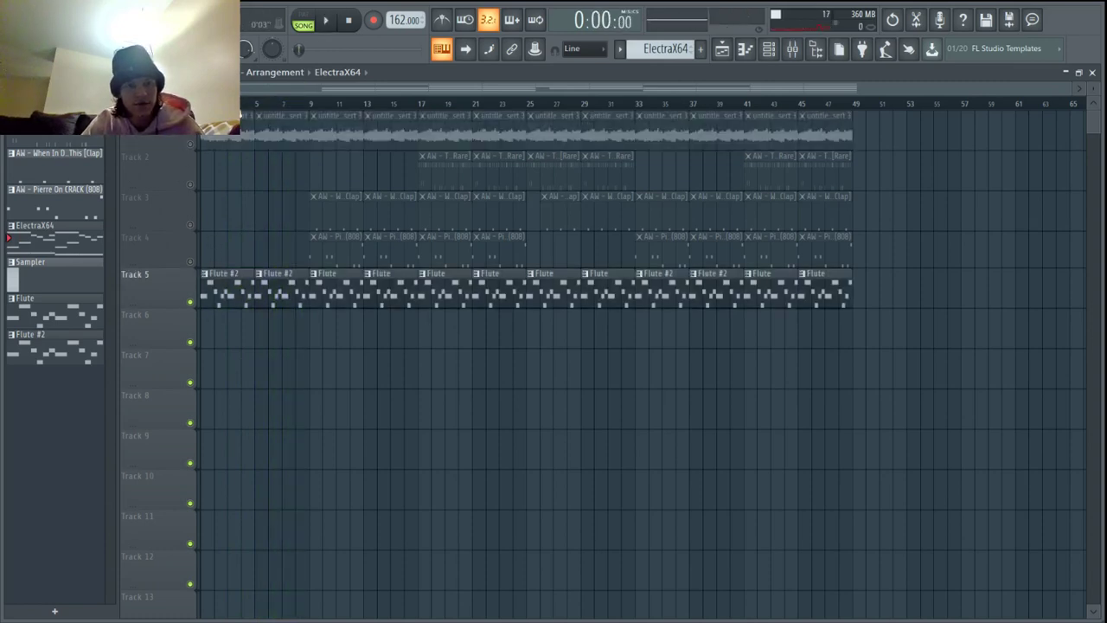
# In the mixer, select the Flute insert and inspect its Fruity Reeverb 2 effect
pyautogui.click(792, 48)
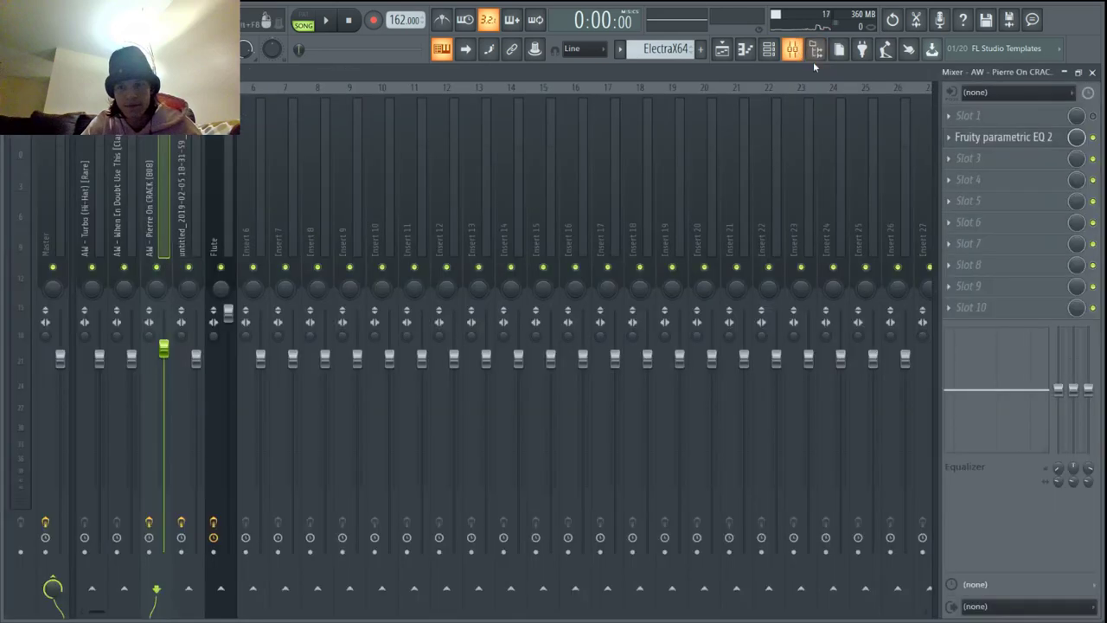
pyautogui.click(214, 173)
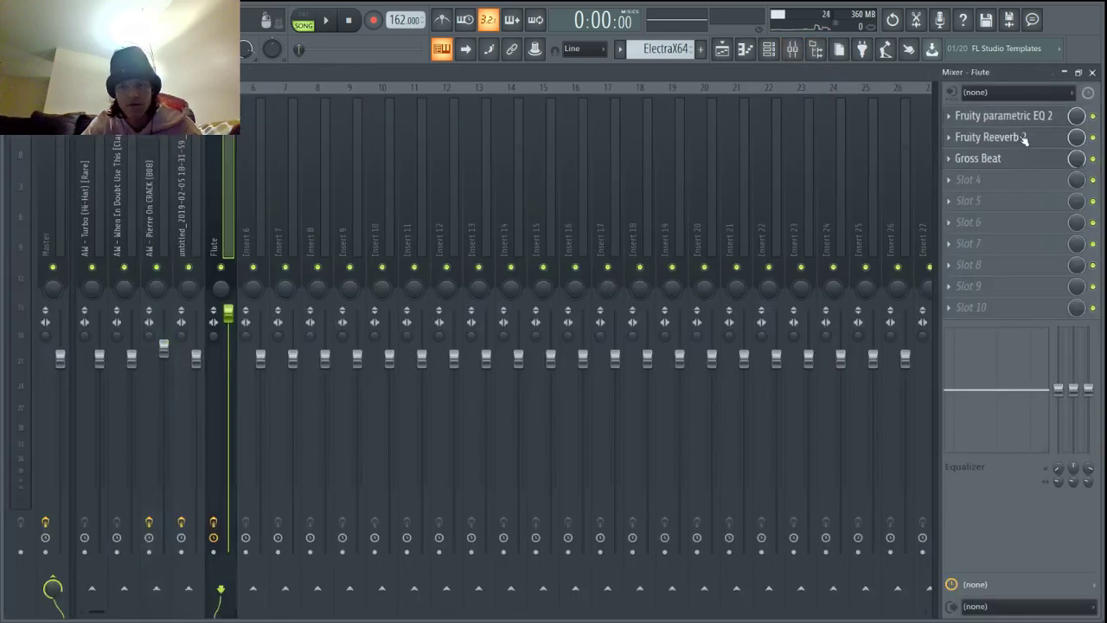
pyautogui.click(1019, 138)
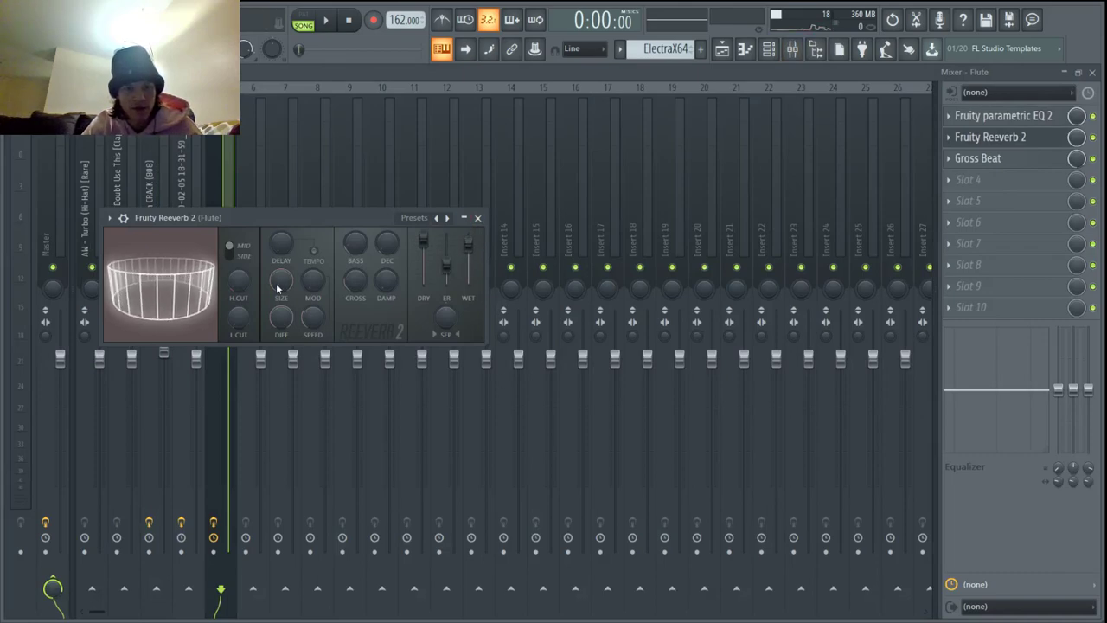
pyautogui.click(479, 218)
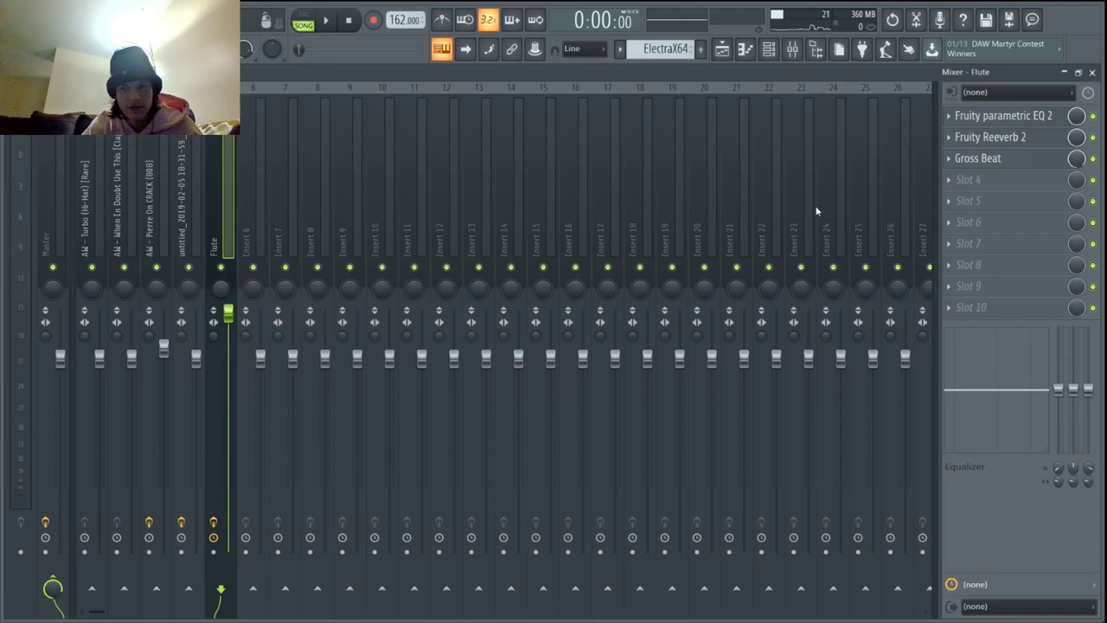
# Audition the Flute's Gross Beat Basic 7 preset during playback, then close it and stop
pyautogui.click(1010, 160)
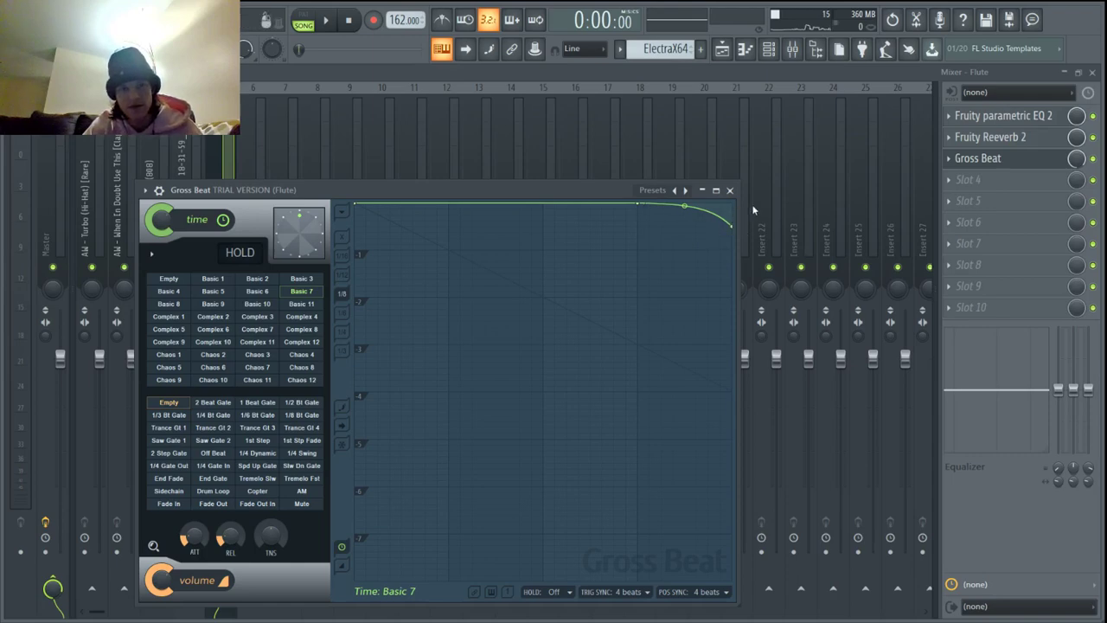
pyautogui.press('space')
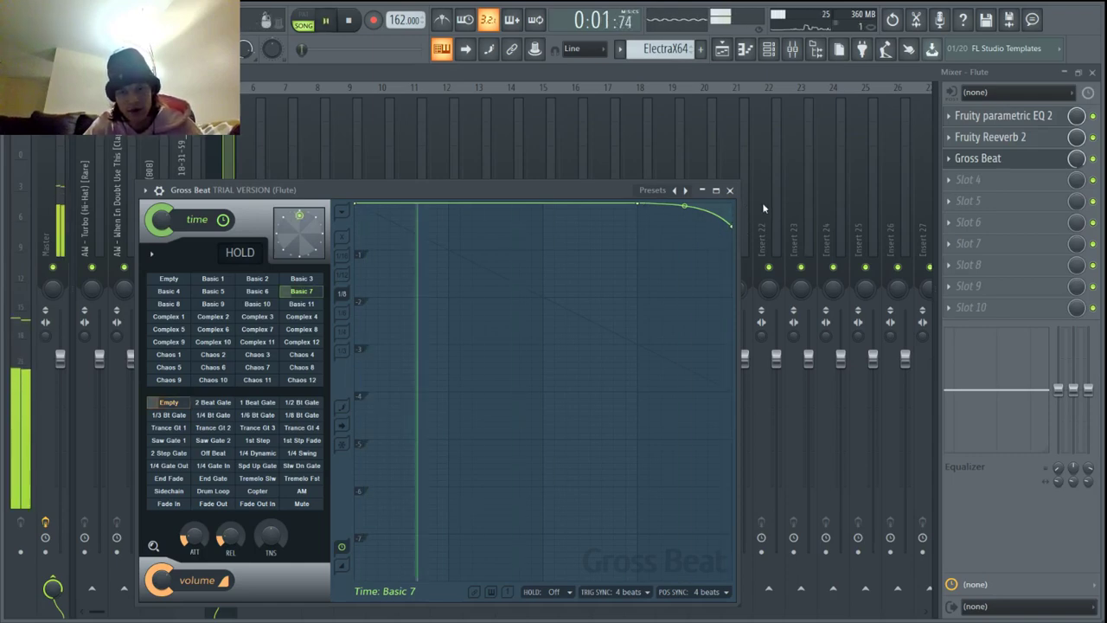
pyautogui.press('Escape')
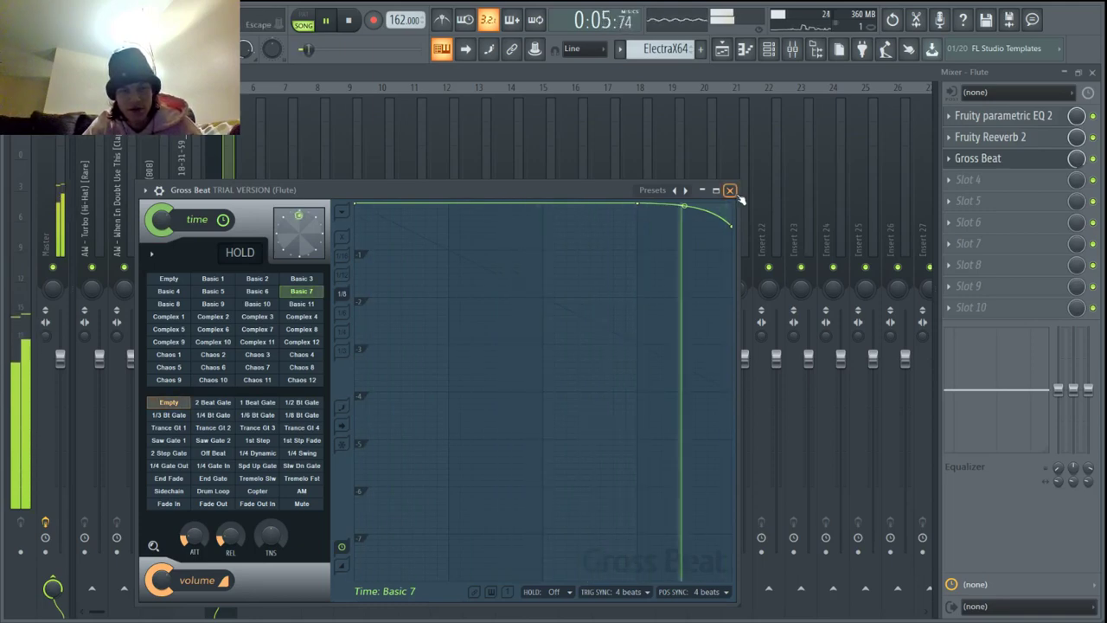
pyautogui.click(729, 190)
pyautogui.press('space')
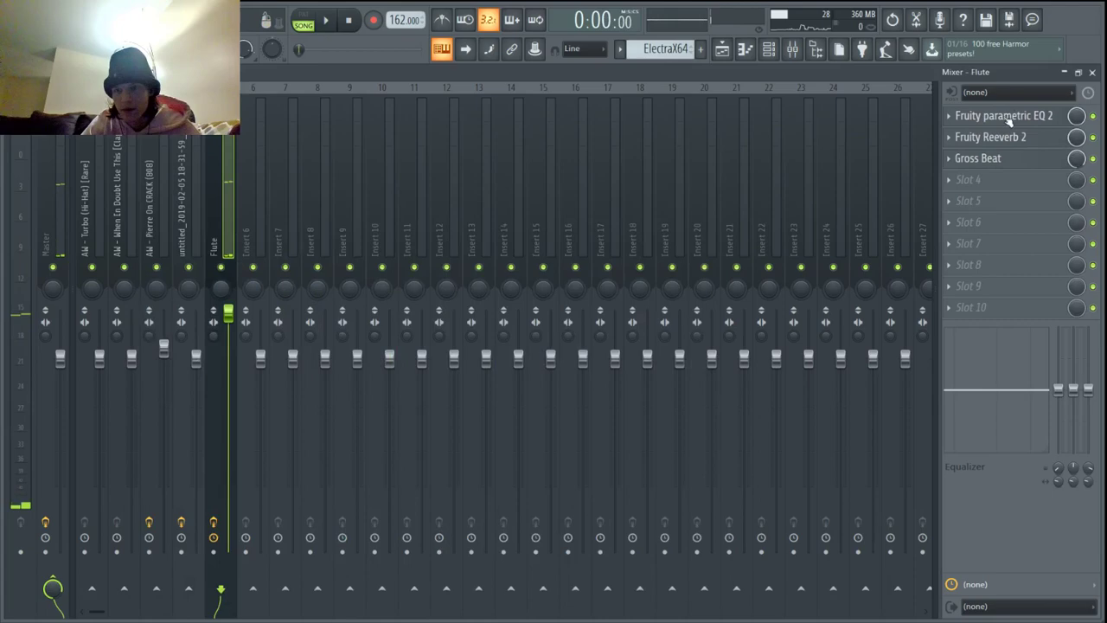
# Play the arrangement from bar 9 to hear the flute, then mute track 5 and stop
pyautogui.press('Escape')
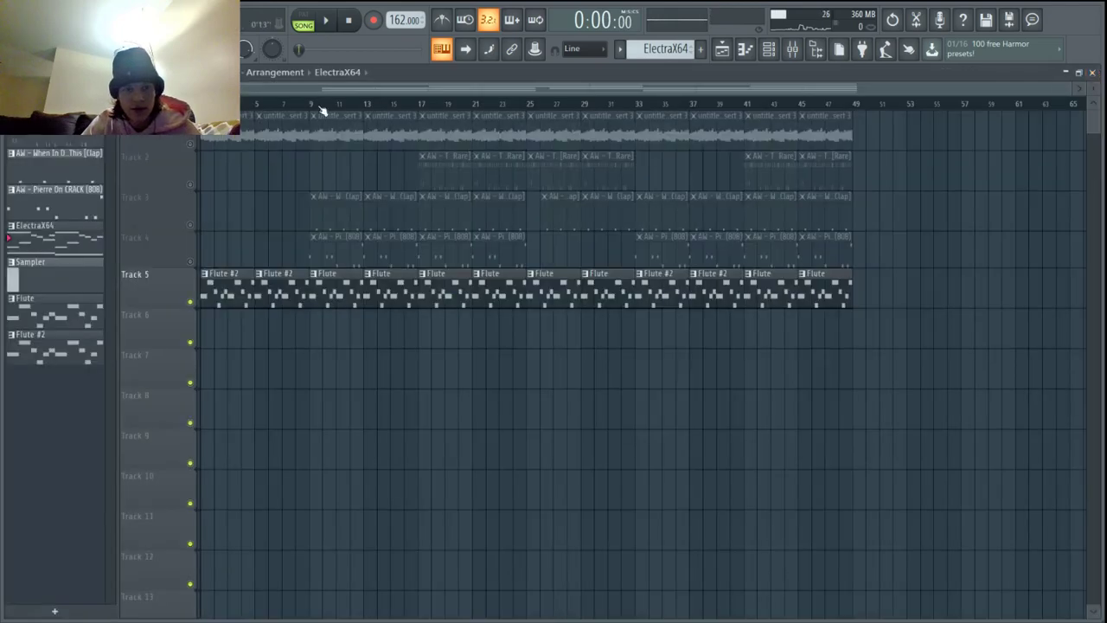
pyautogui.press('space')
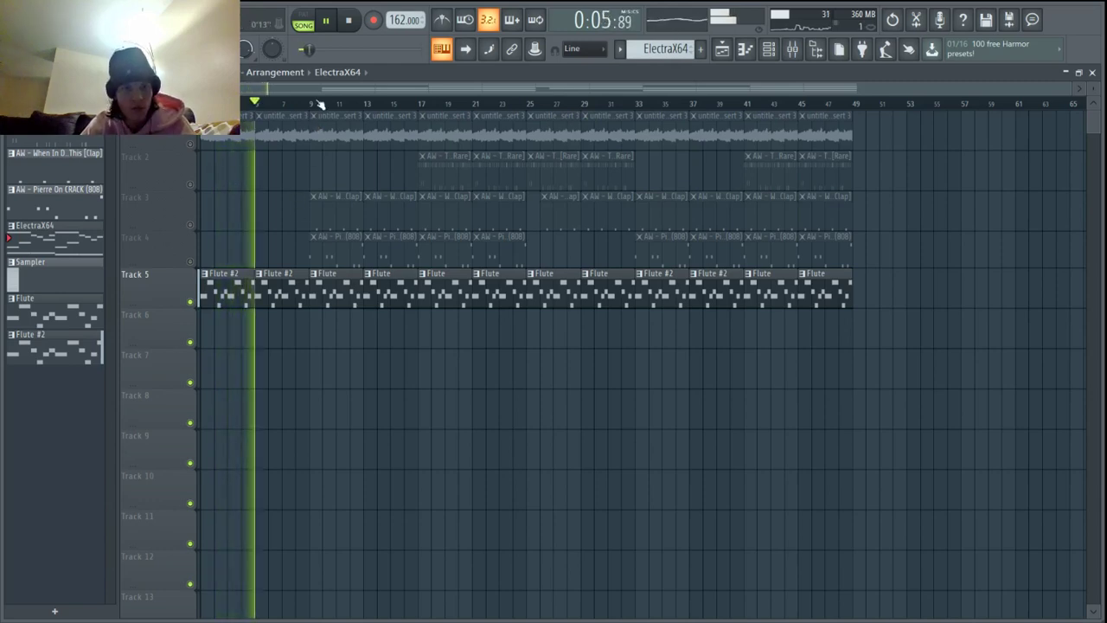
pyautogui.click(312, 102)
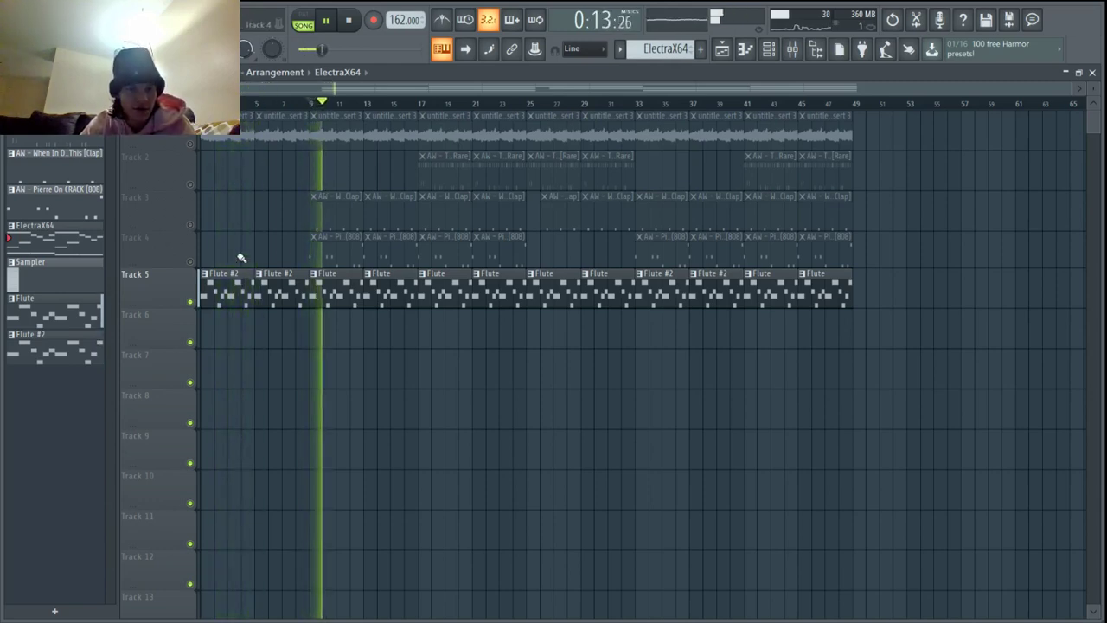
pyautogui.click(190, 302)
pyautogui.press('space')
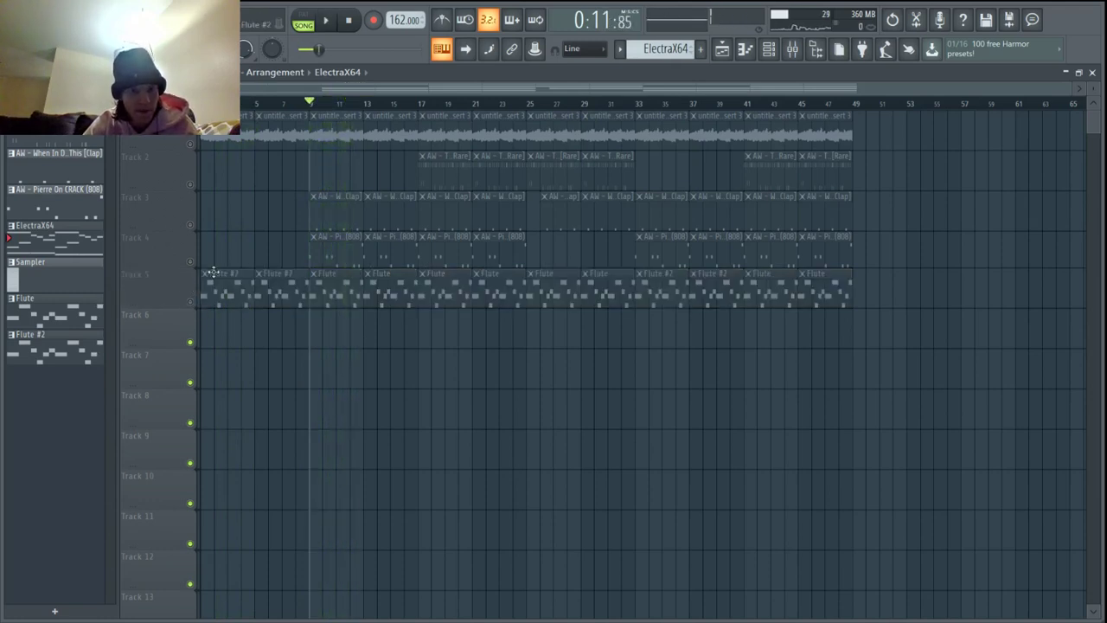
# Play the AW - Pierre On CRACK (808) pattern from track 4 in the piano roll, then close it and stop
pyautogui.doubleClick(322, 261)
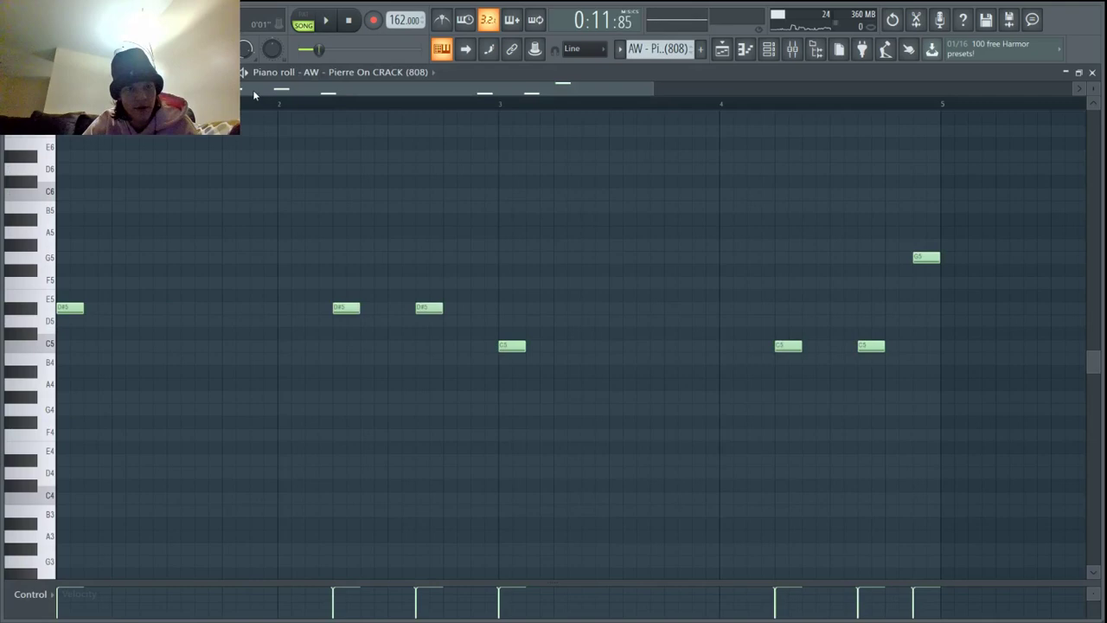
pyautogui.press('space')
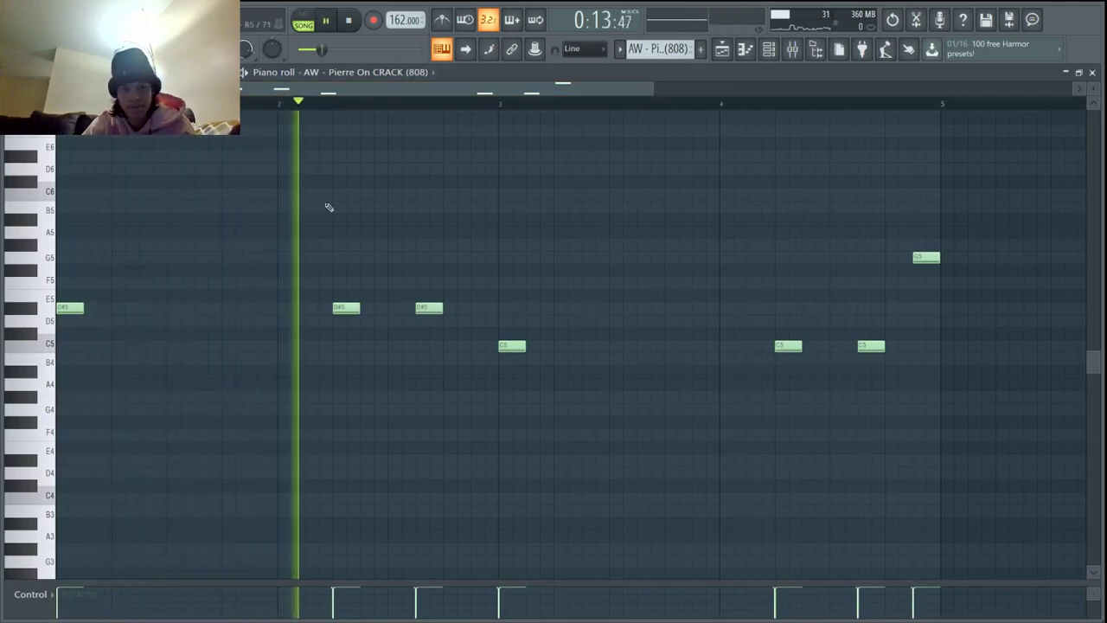
pyautogui.click(1093, 73)
pyautogui.press('space')
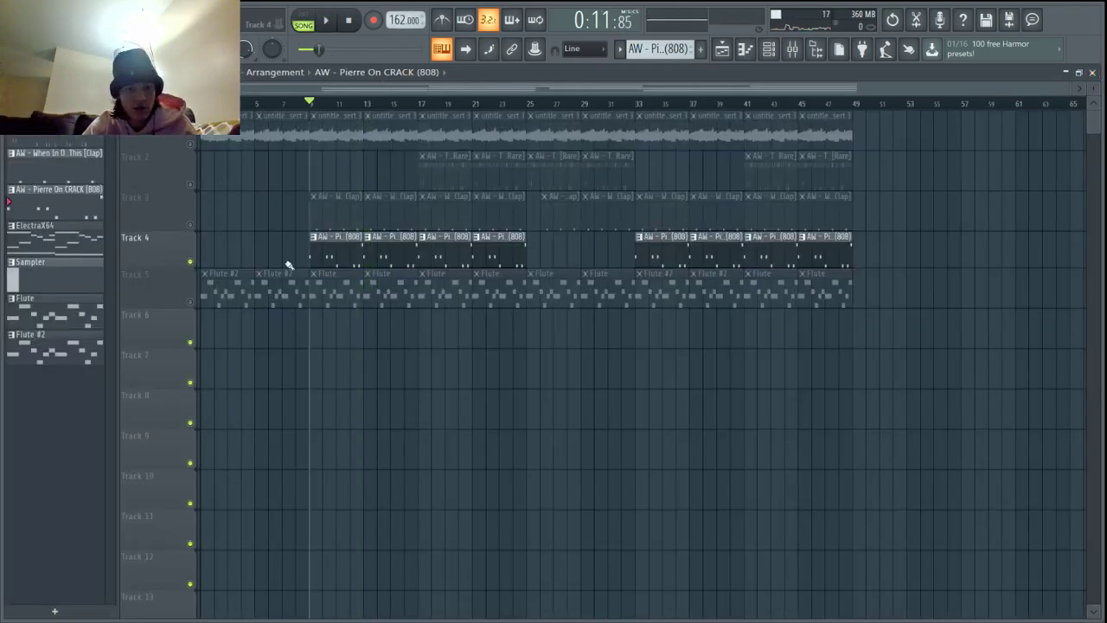
# Solo and play the track 3 clap, then mute it and stop playback
pyautogui.rightClick(191, 224)
pyautogui.press('space')
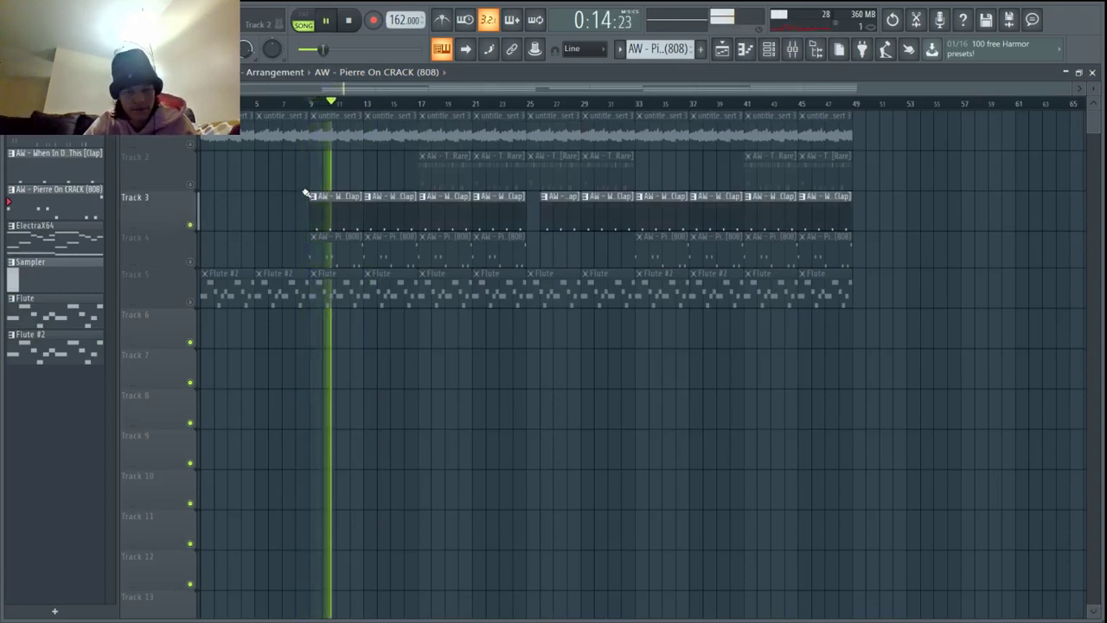
pyautogui.click(191, 224)
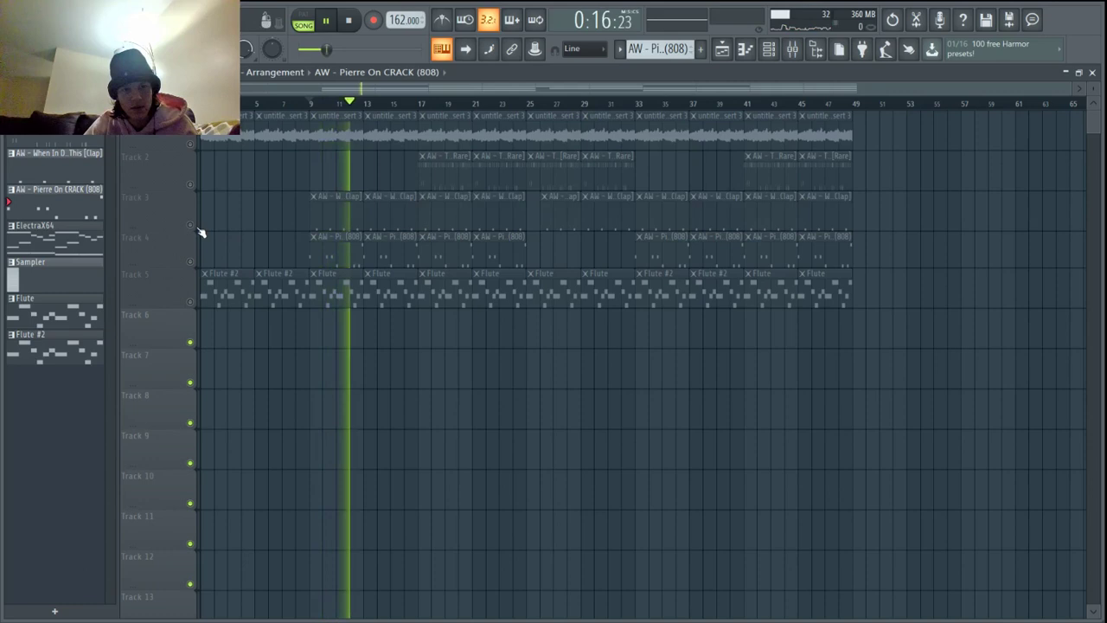
pyautogui.press('space')
# Unmute hi-hat track 2 and select its clip at bar 17
pyautogui.click(193, 184)
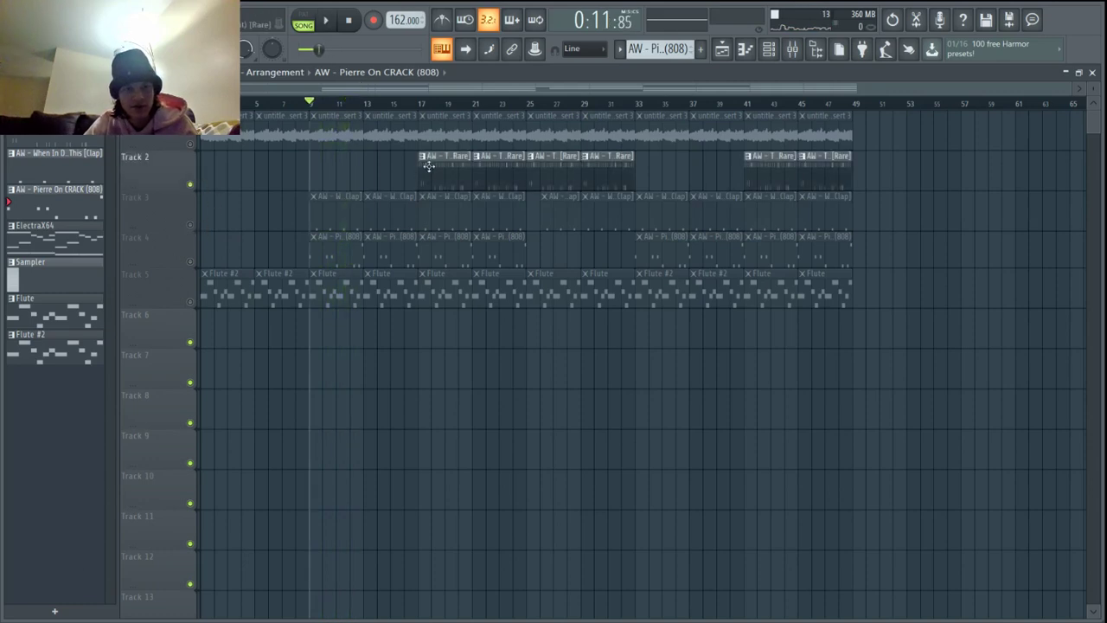
pyautogui.click(421, 104)
pyautogui.click(439, 173)
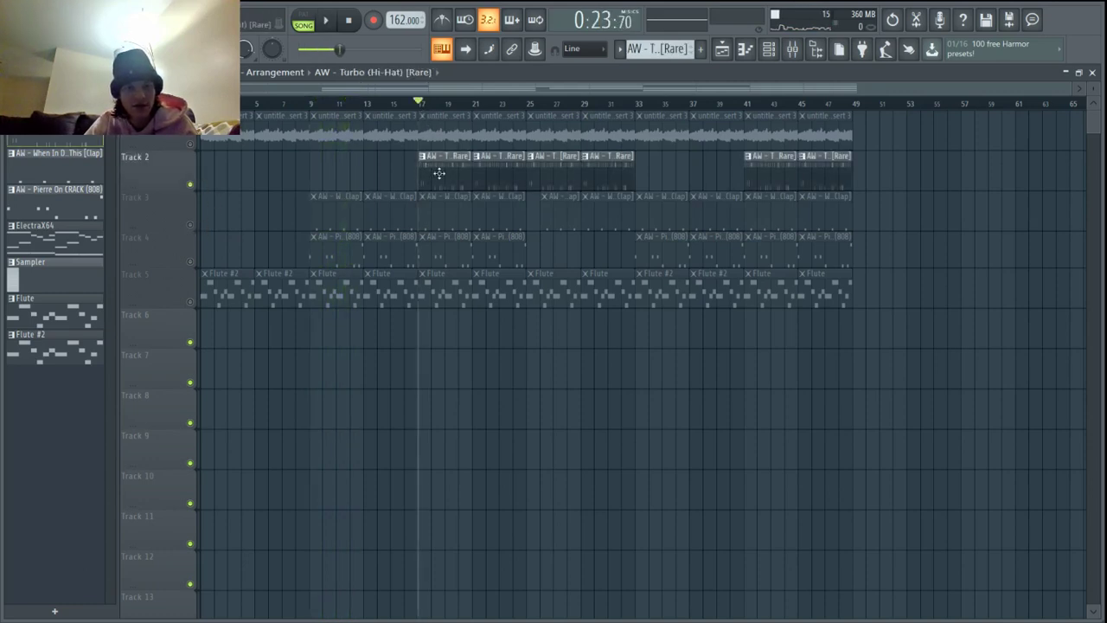
# Play the AW - Turbo (Hi-Hat) [Rare] pattern in the piano roll, then switch back to the Playlist
pyautogui.doubleClick(440, 173)
pyautogui.moveTo(304, 88); pyautogui.dragTo(192, 88)
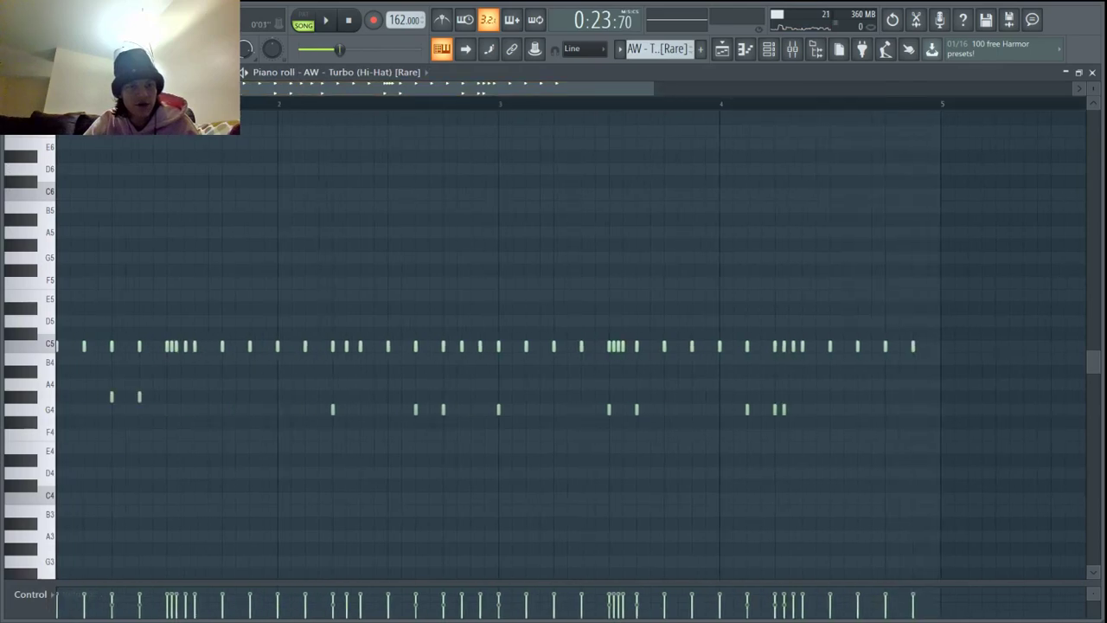
pyautogui.press('space')
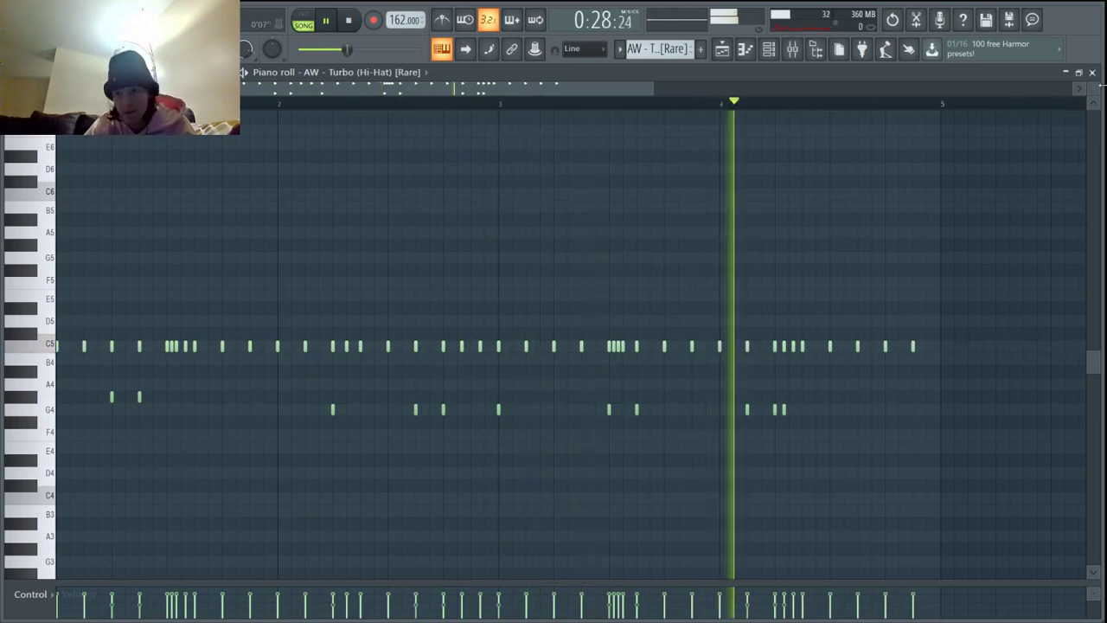
pyautogui.press('F5')
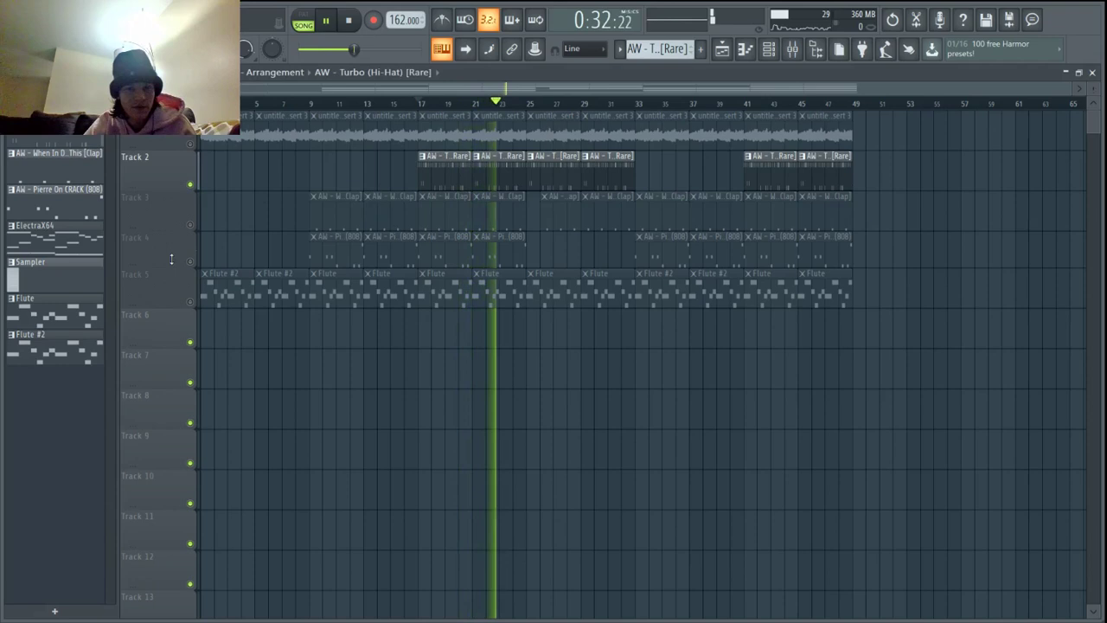
# Stop playback and unmute the Flute, 808 and clap tracks (5, 4 and 3)
pyautogui.press('space')
pyautogui.press('space')
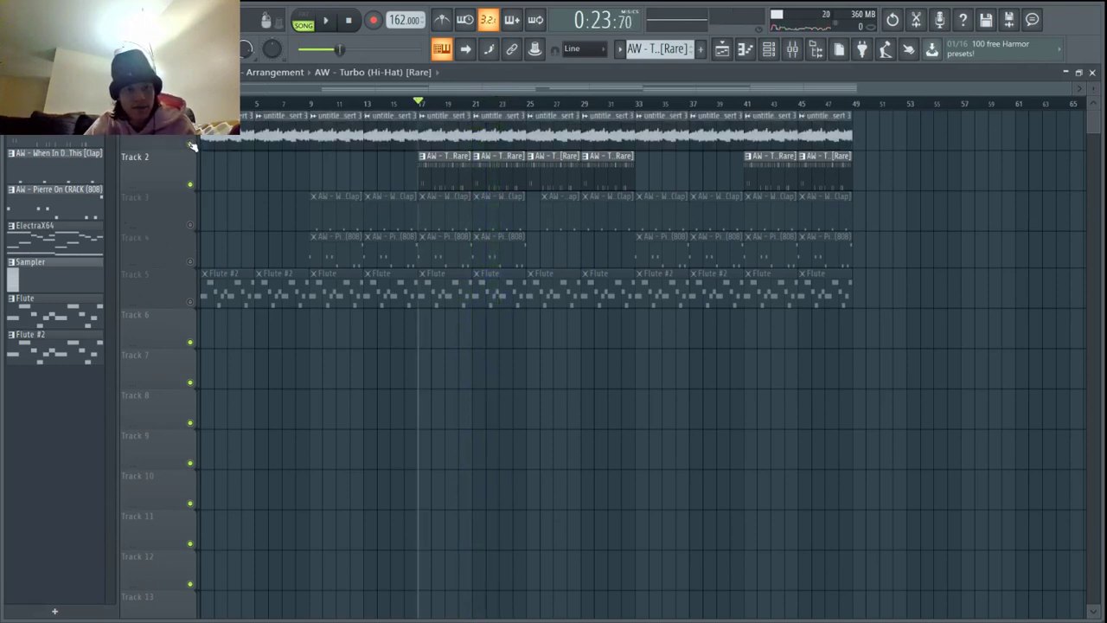
pyautogui.click(190, 301)
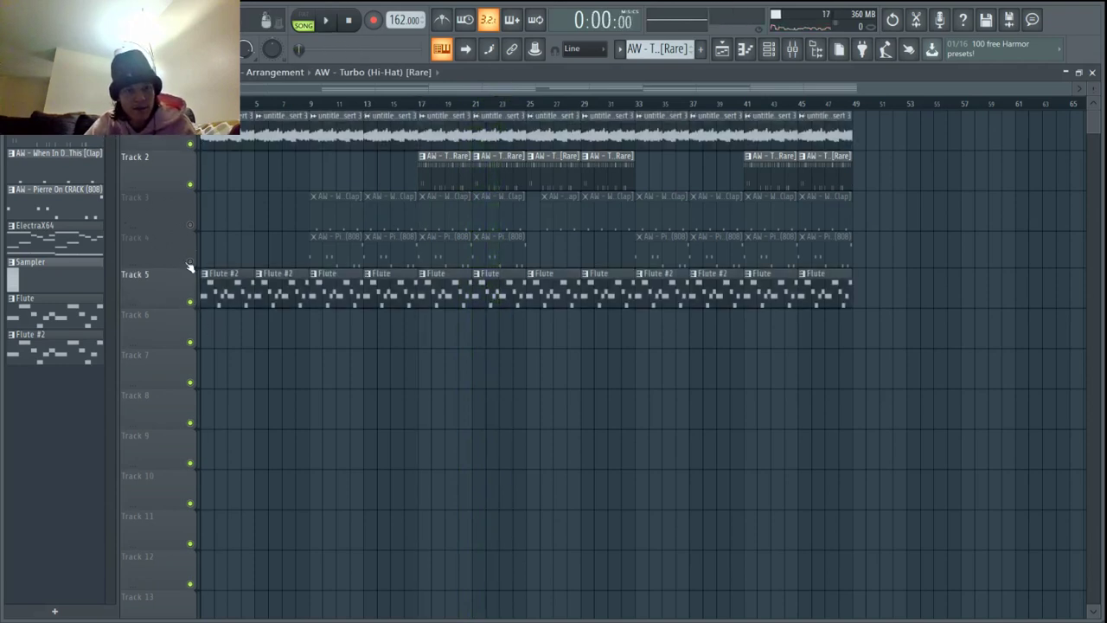
pyautogui.click(190, 261)
pyautogui.click(189, 224)
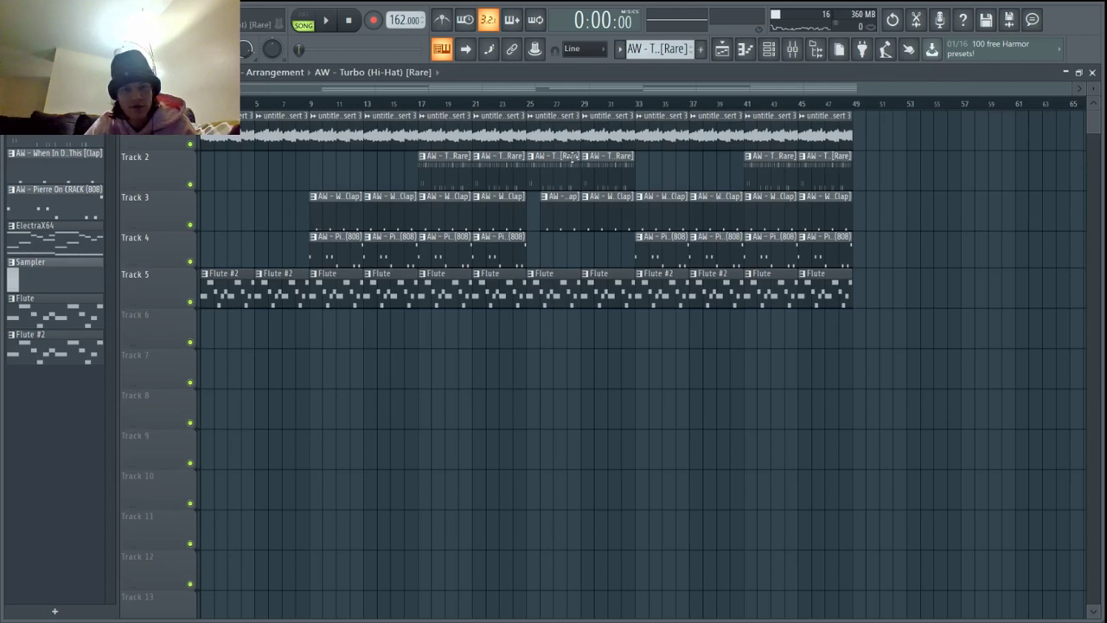
# Open the Master channel's Fruity soft clipper window in the mixer
pyautogui.click(793, 52)
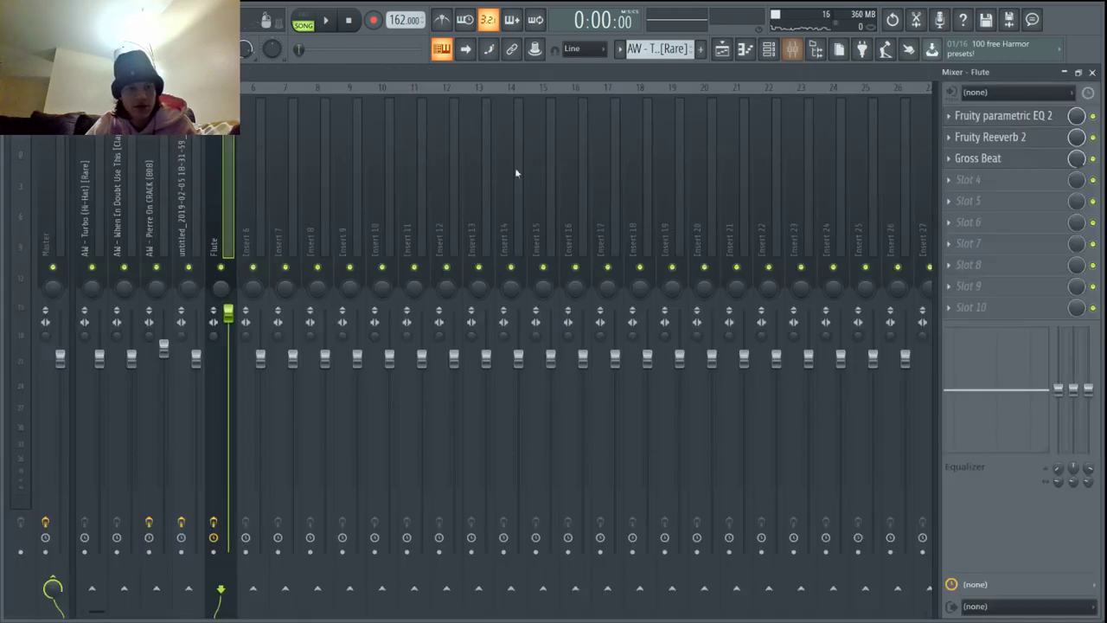
pyautogui.click(63, 206)
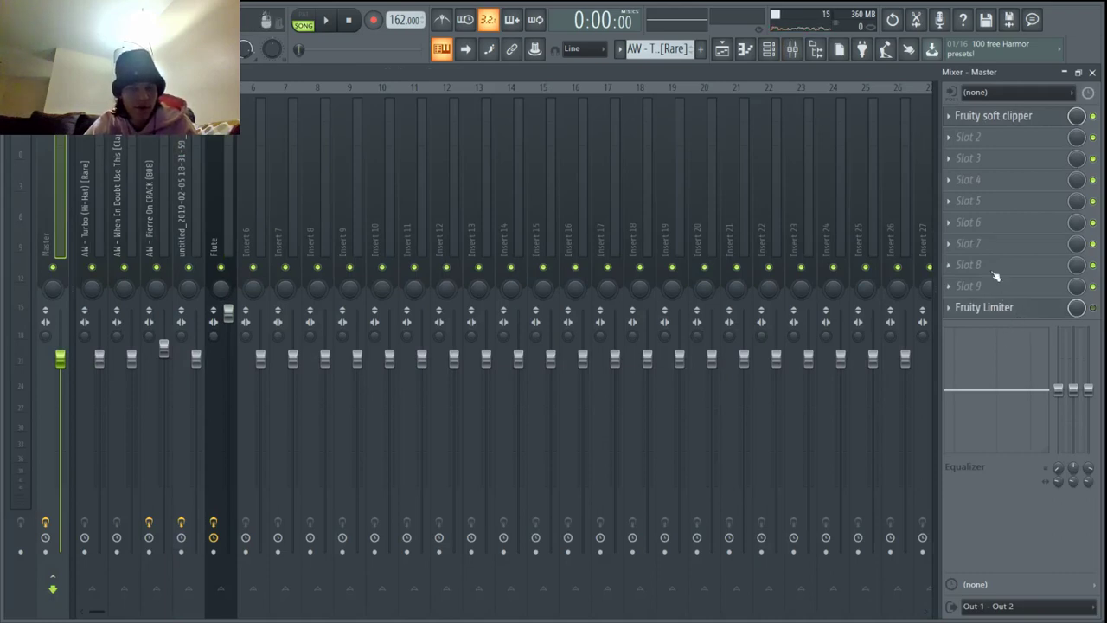
pyautogui.click(987, 117)
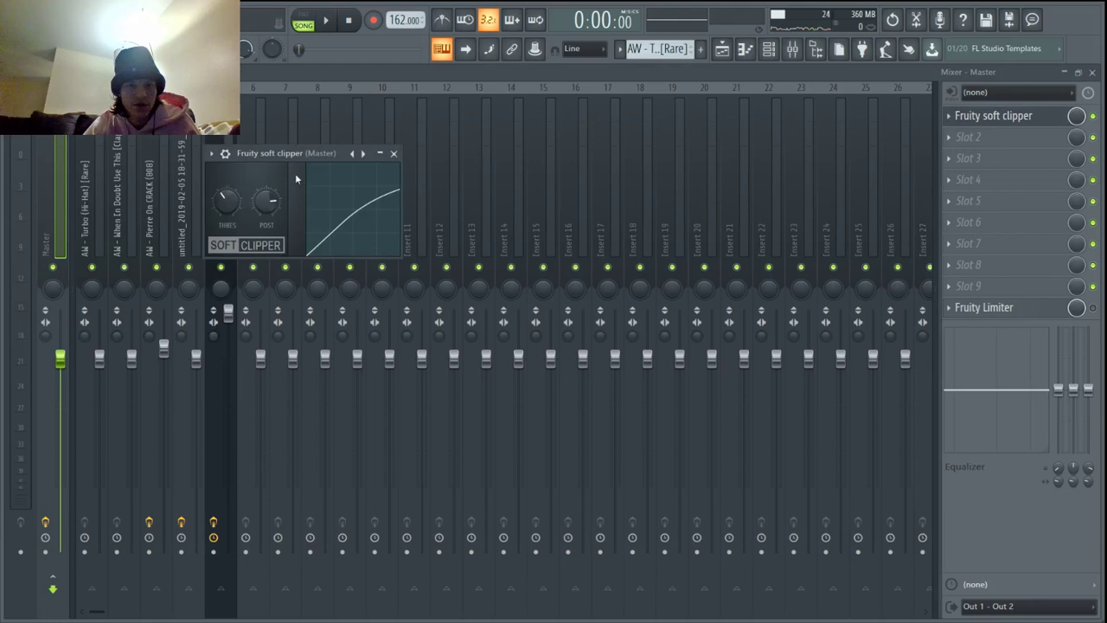
pyautogui.moveTo(319, 156); pyautogui.dragTo(394, 149)
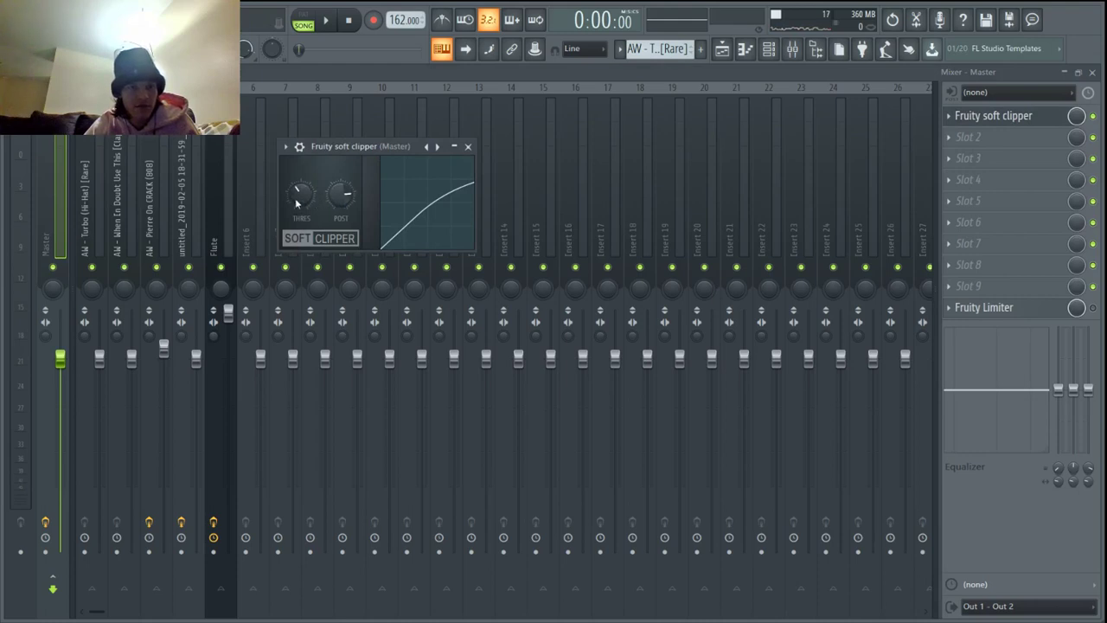
# Close the soft clipper, view the 808 insert's effects, and close the mixer
pyautogui.click(467, 147)
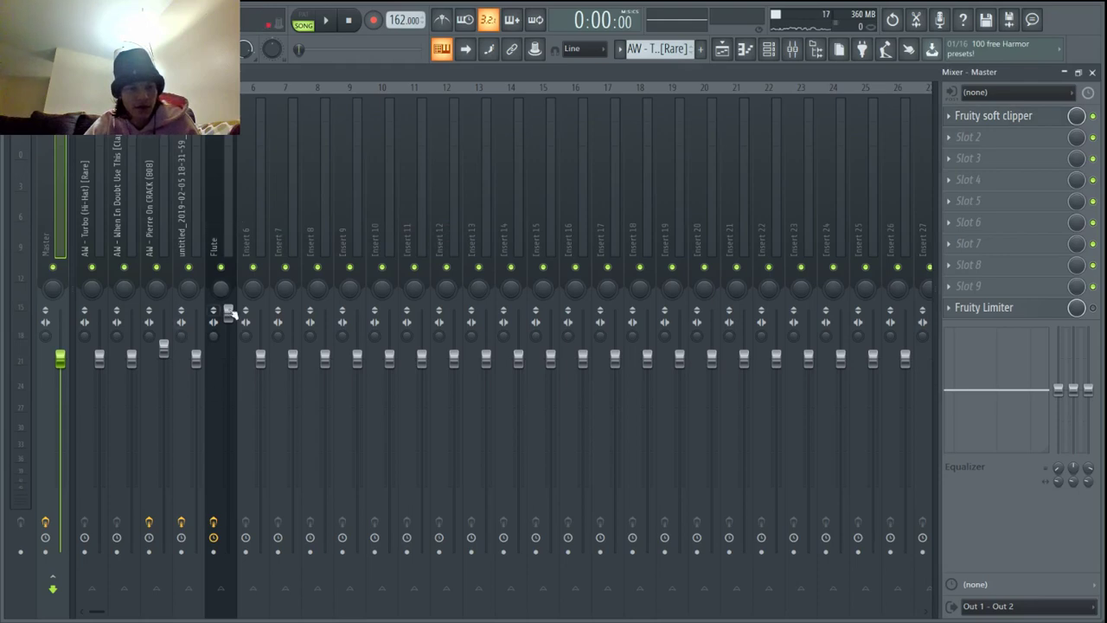
pyautogui.click(154, 216)
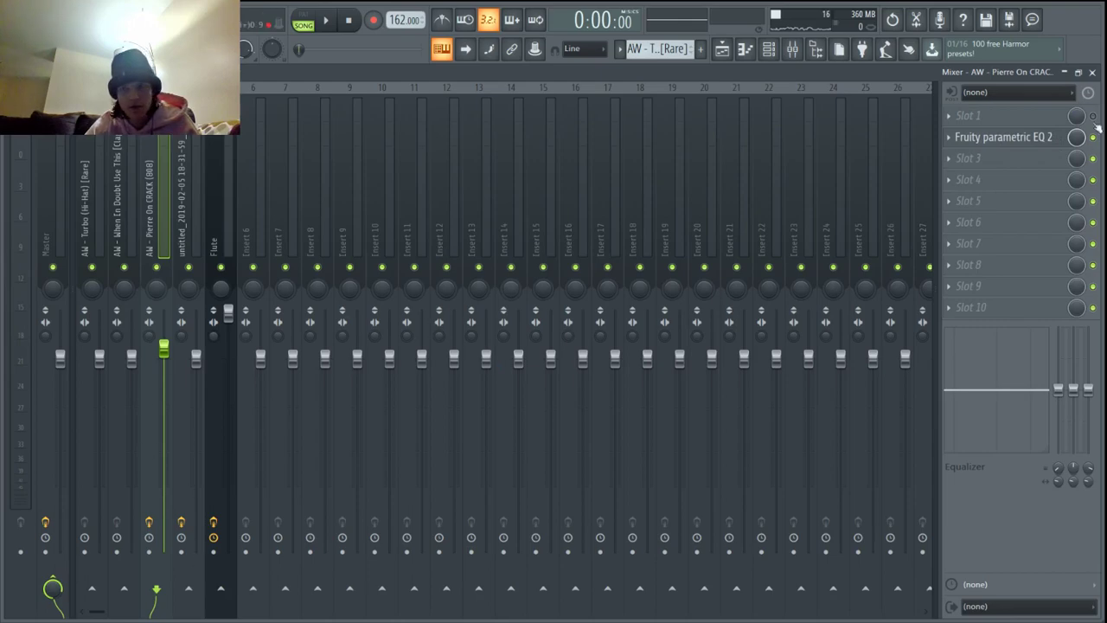
pyautogui.click(1092, 73)
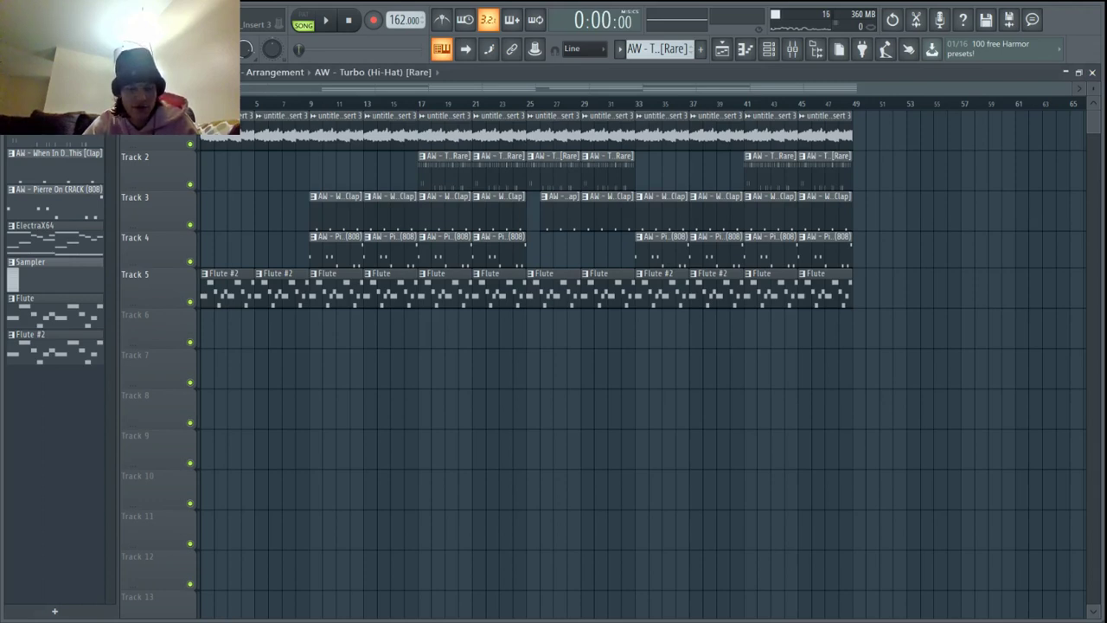
# Play the whole trap beat from the start through to bar 49
pyautogui.press('space')
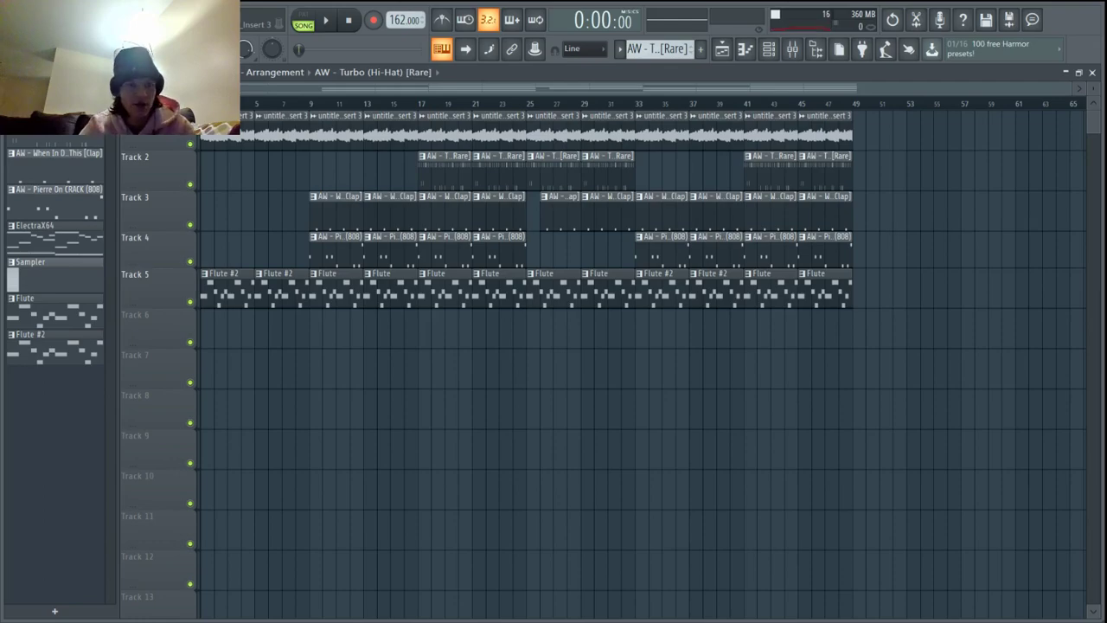
# Bring Streamlabs OBS back to the front from the taskbar
pyautogui.click(728, 608)
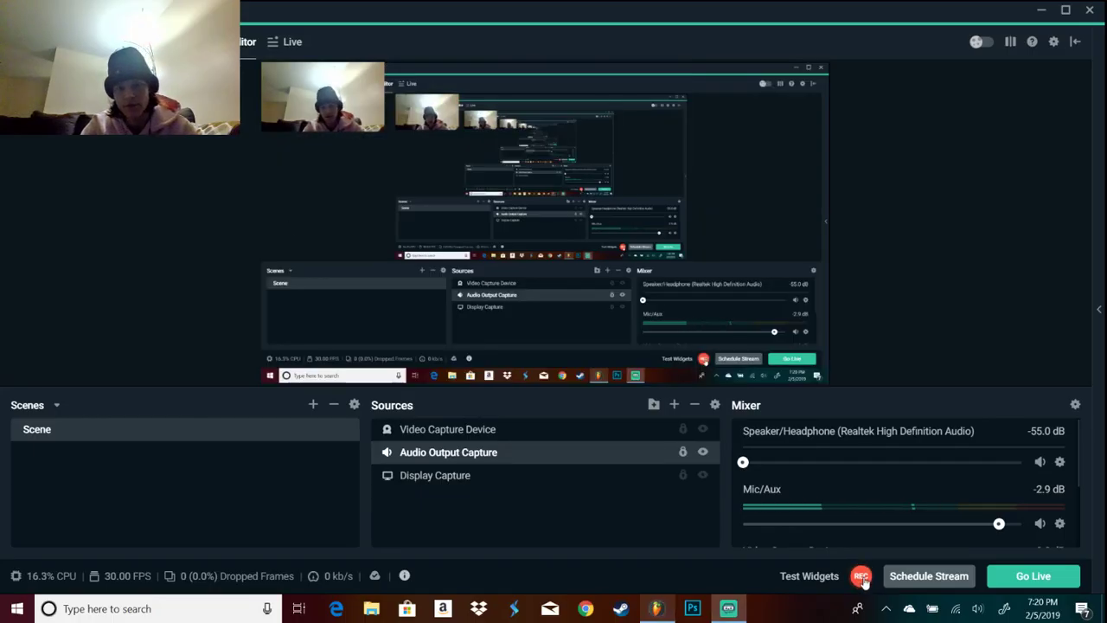